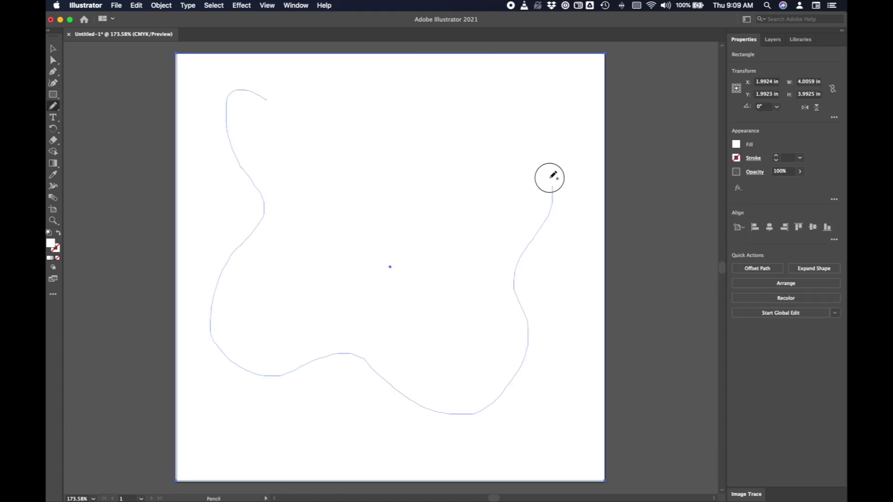
Step: Draw the nested blob layers with the Pencil and eyedrop a darker fill for the inner blob
mouse_move(249, 119)
left_mouse_down()
mouse_move(299, 185)
mouse_move(309, 140)
mouse_move(367, 174)
left_mouse_up()
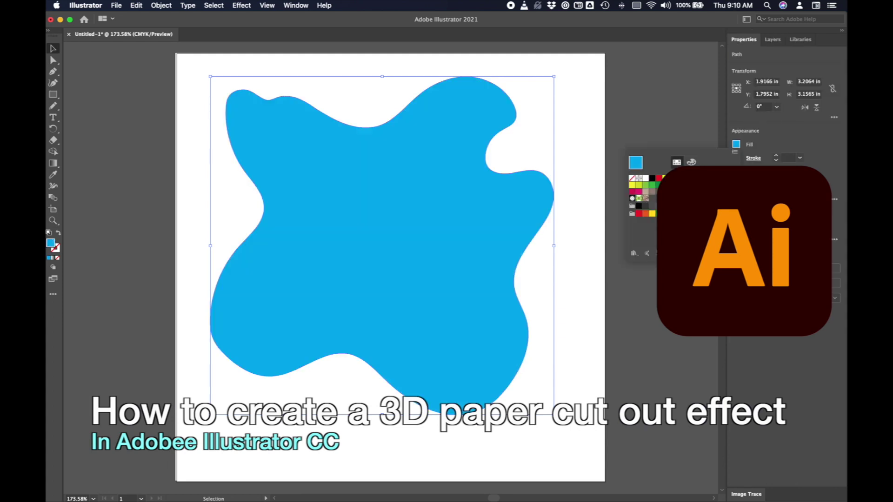
left_click(277, 160)
key("i")
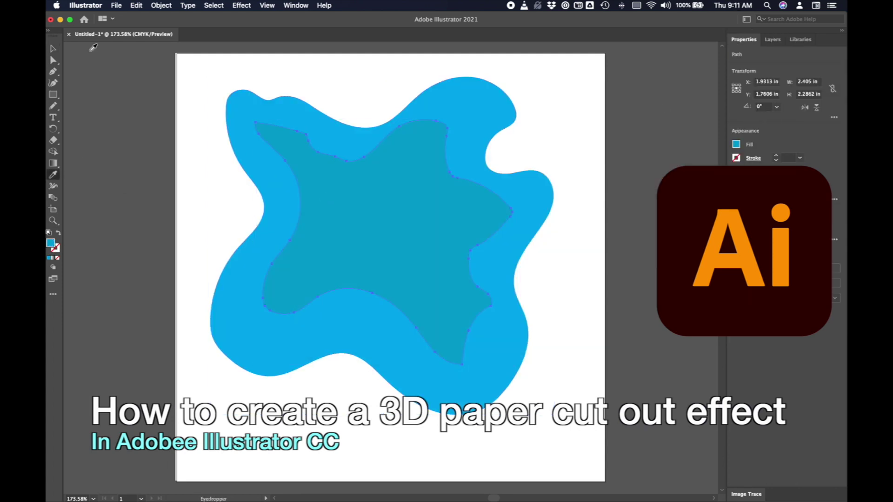
key("v")
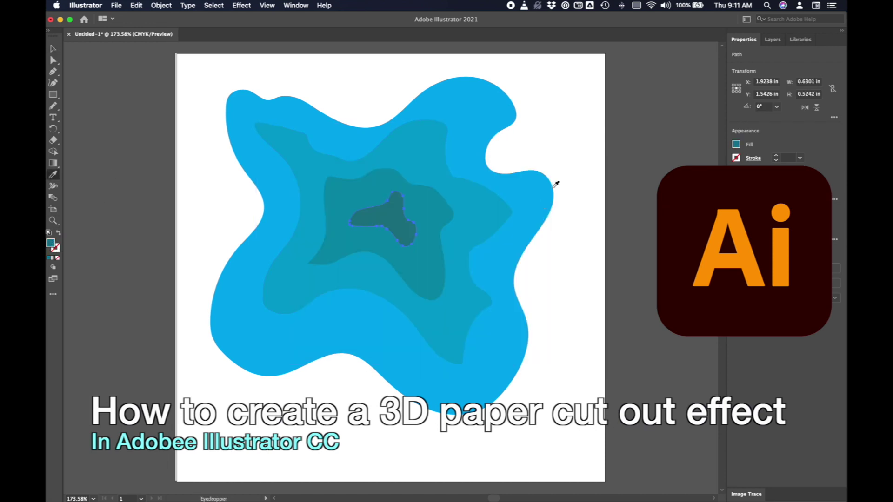
Step: Move the Pathfinder panel aside, select all blob layers, and show the Layers list
left_click(296, 5)
left_click(325, 393)
left_click_drag(624, 380, 628, 335)
left_click_drag(165, 63, 303, 149)
left_click(773, 39)
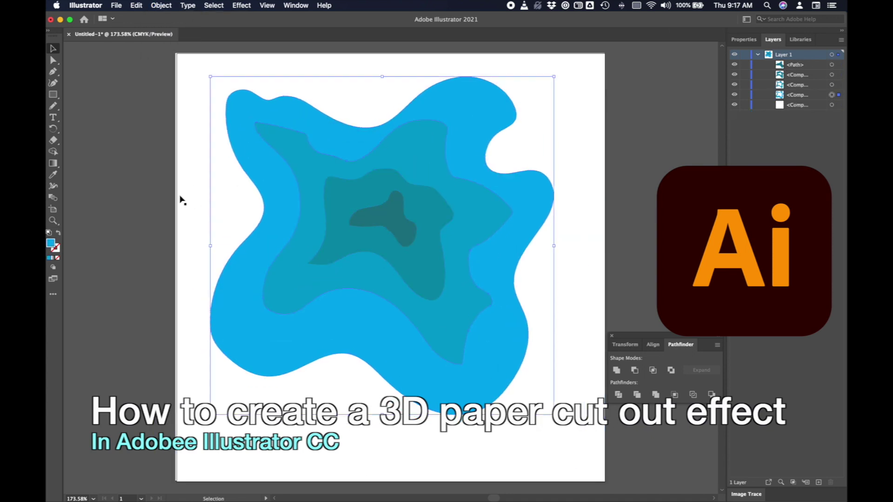
Step: Apply a Stylize > Drop Shadow effect to the blobs and edit its Y offset
left_click(247, 5)
mouse_move(259, 127)
left_click(386, 128)
left_click_drag(447, 187, 663, 114)
left_click(650, 181)
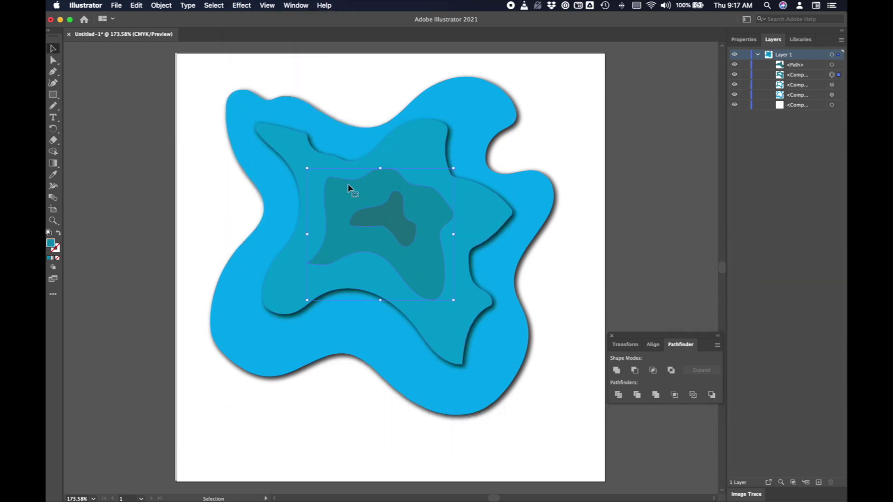
Step: Give the inner shape a drop shadow and reverse the layers' stacking order
left_click(241, 5)
mouse_move(261, 123)
left_click(382, 124)
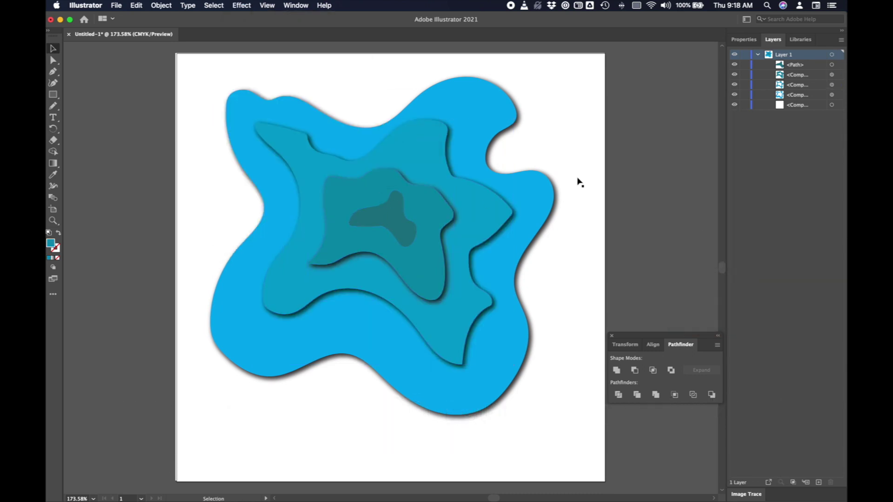
left_click(791, 104)
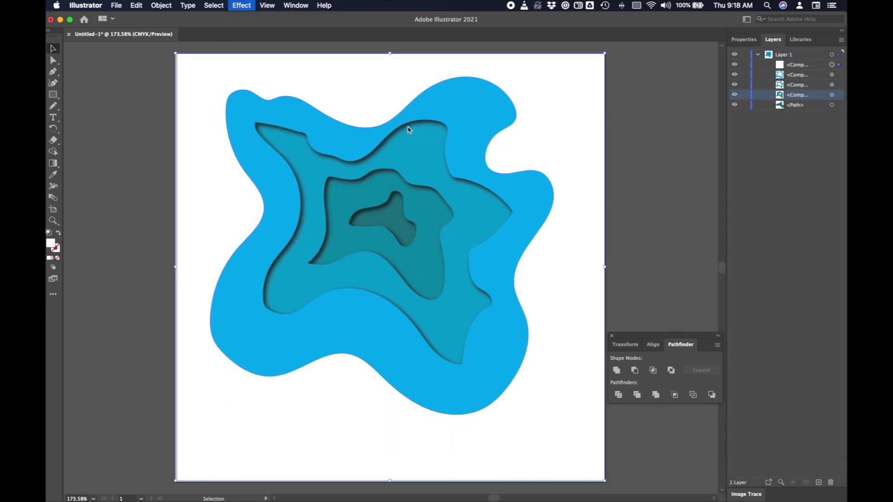
left_click(409, 130)
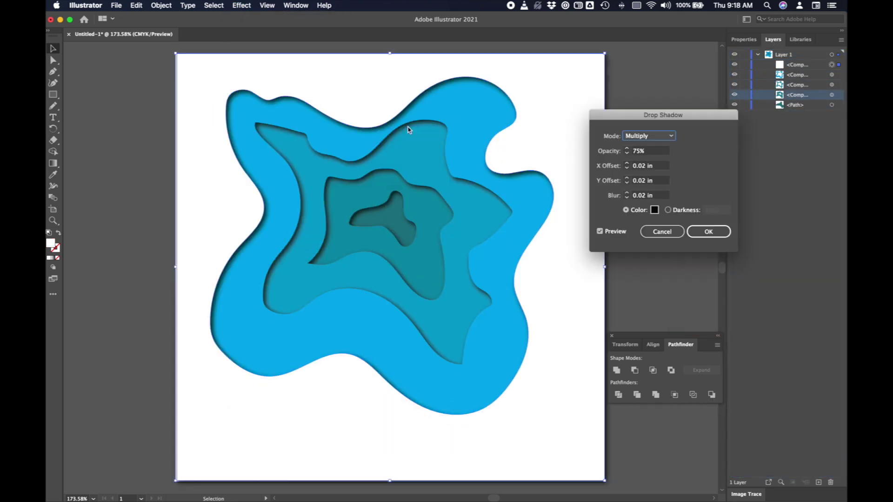
left_click(697, 231)
left_click(680, 224)
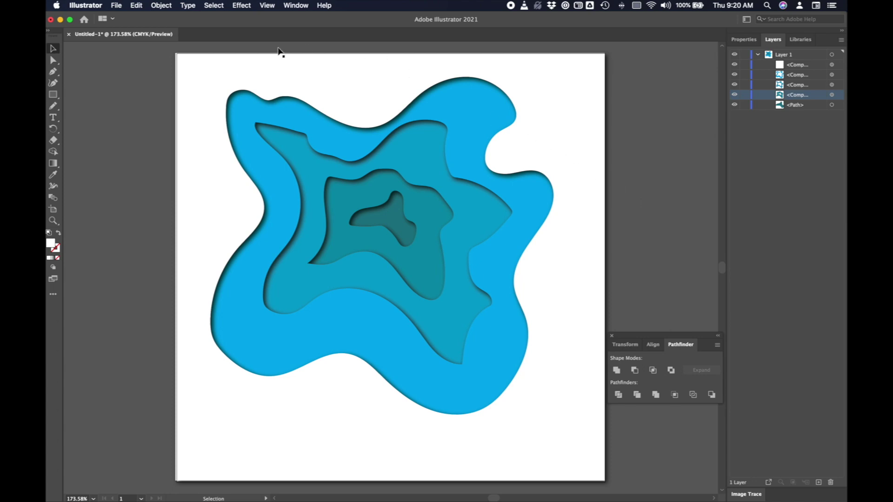
Step: Show all open windows in Mission Control to reach the Chrome Lake Ontario map
key("ctrl+Up")
Step: View the Chrome carved Lake Ontario map, then bring the Illustrator artwork back to front
left_click(245, 335)
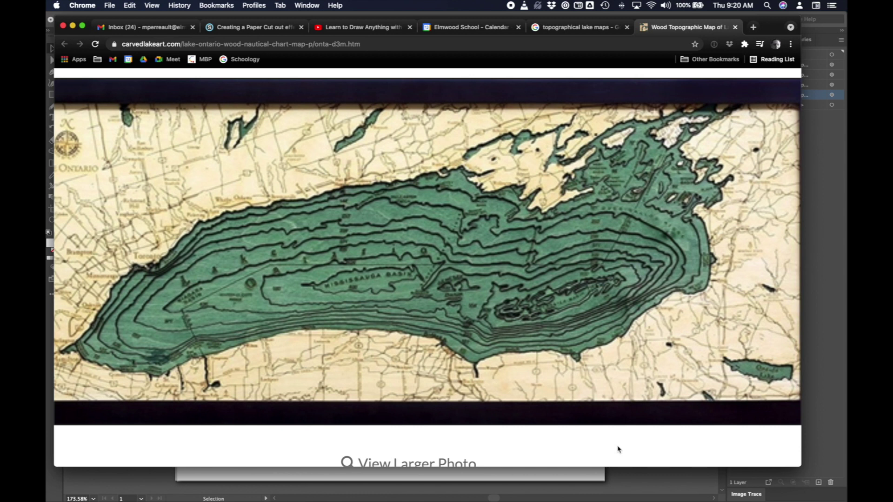
key("ctrl+Up")
left_click(564, 239)
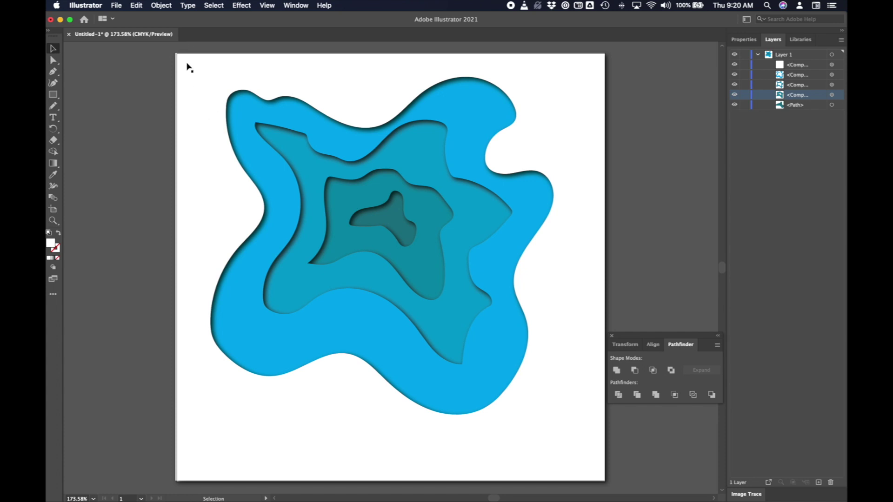
Step: Create a 4 x 4 in document, zoom it to Fit On Screen, and return to Untitled-1
left_click(117, 5)
left_click(123, 17)
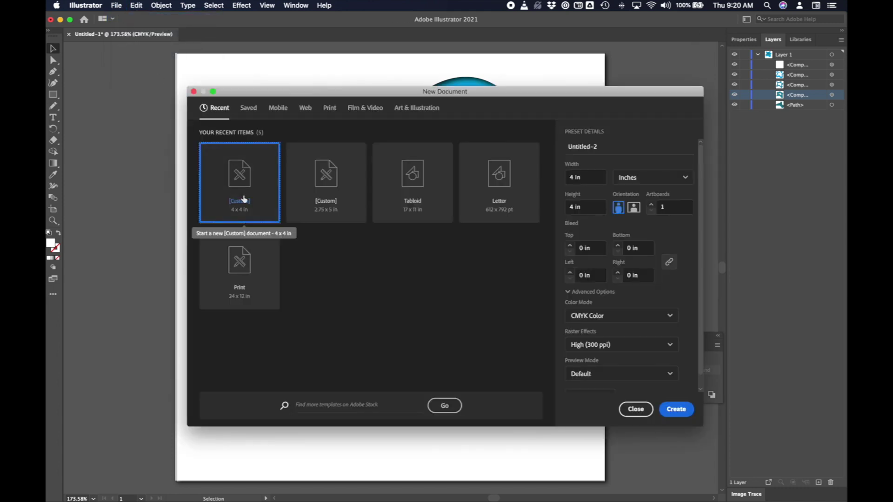
left_click(677, 414)
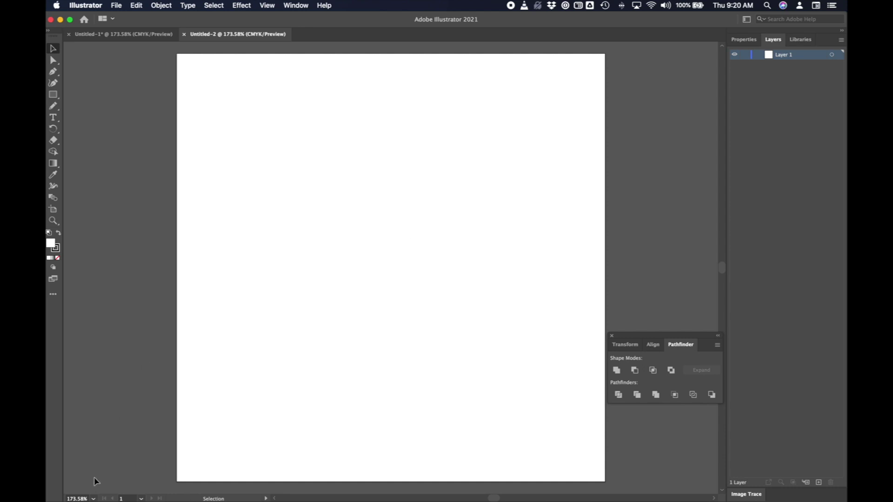
left_click(93, 499)
left_click(106, 490)
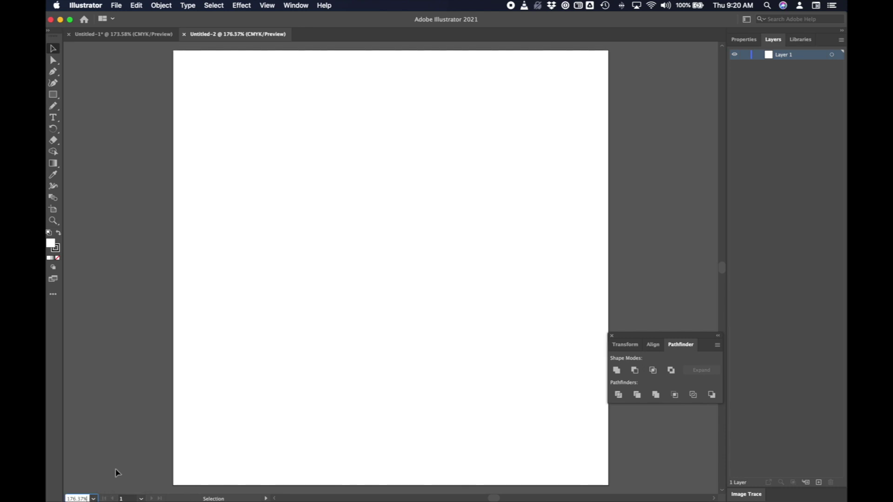
left_click(134, 34)
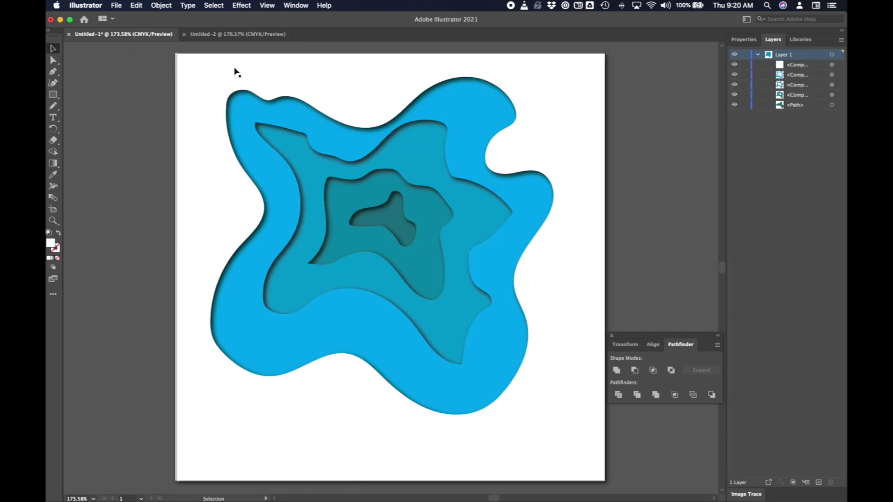
Step: In Untitled-2, draw a rectangle covering the whole 4 x 4 in artboard
left_click(266, 41)
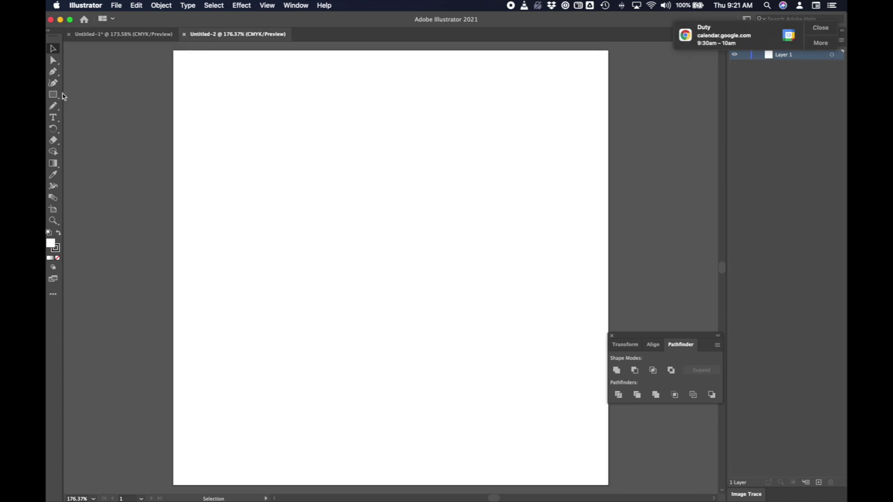
left_click(815, 28)
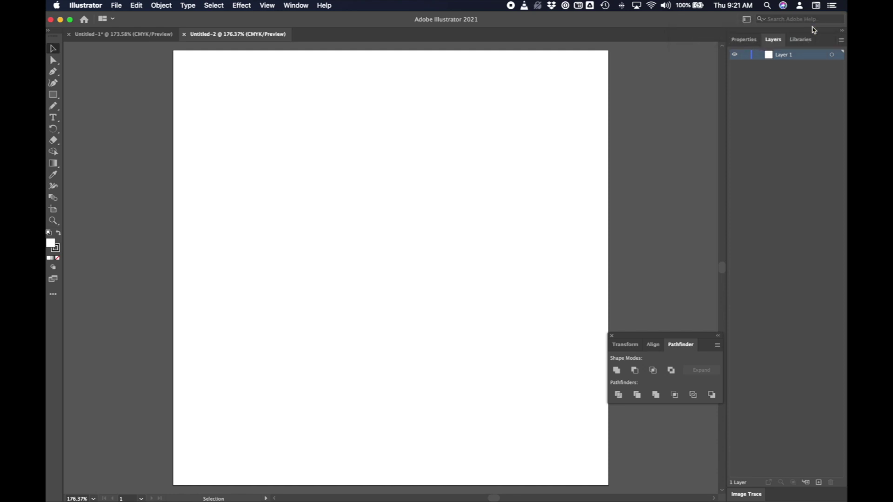
left_click(53, 95)
left_click_drag(172, 49, 608, 366)
Step: Set the rectangle's stroke to None in the Properties panel
left_click(612, 335)
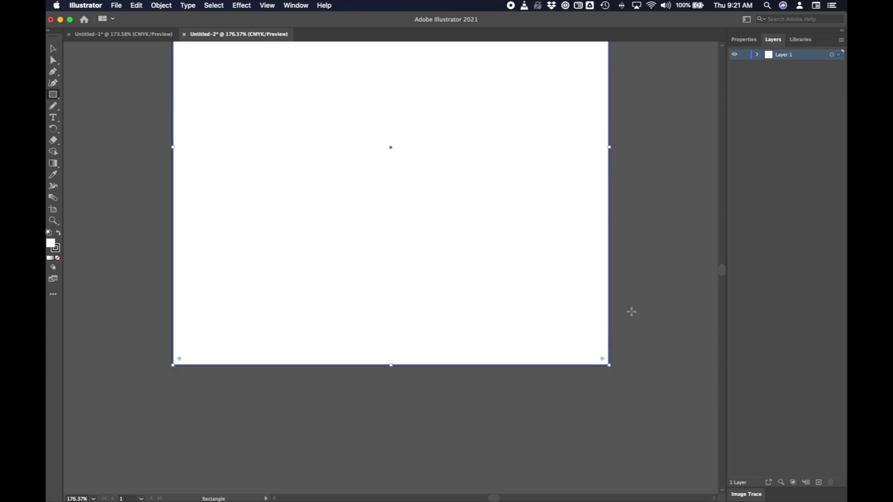
left_click(744, 40)
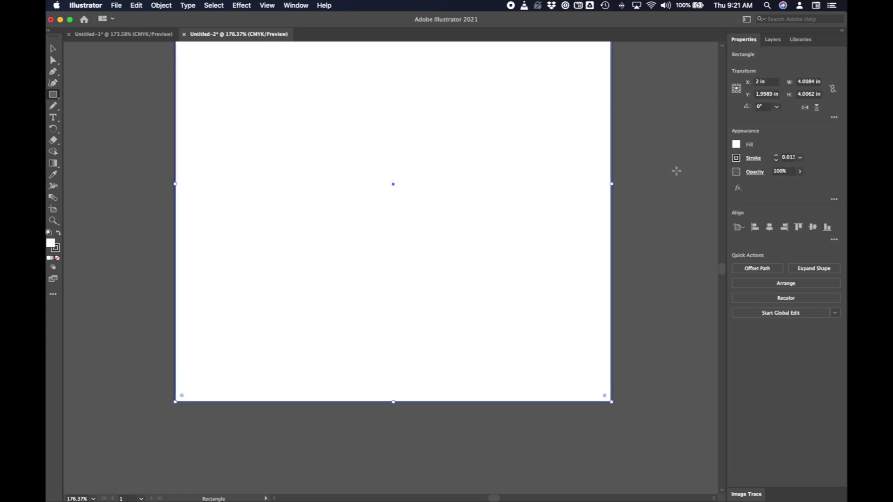
scroll(661, 190, "up", 2)
scroll(661, 191, "up", 3)
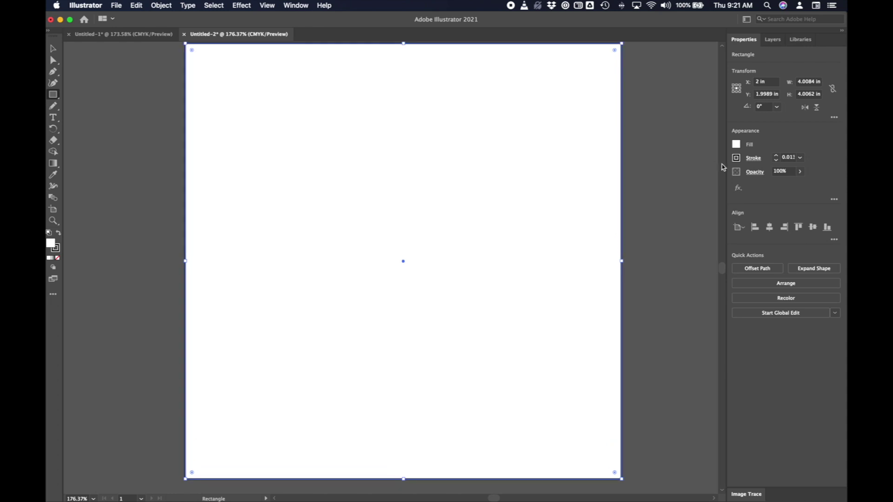
left_click(776, 160)
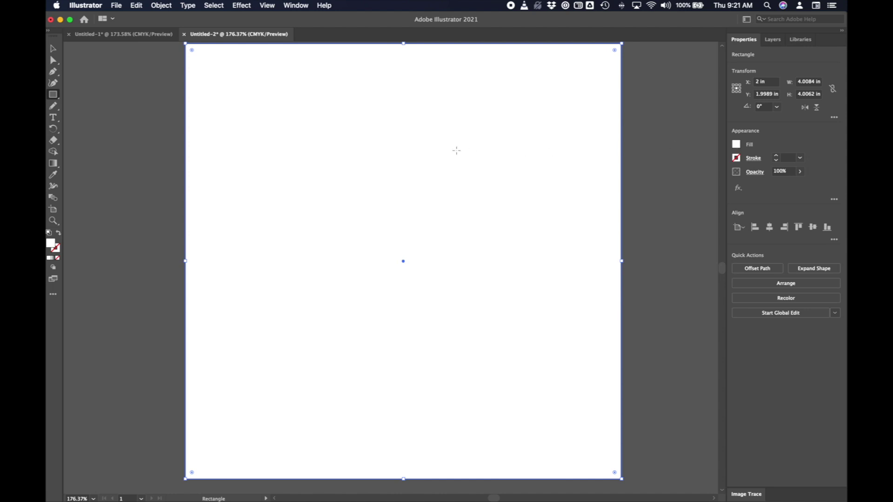
Step: Open and cancel Pencil Tool Options, leaving the Pencil tool active
scroll(456, 150, "up", 1)
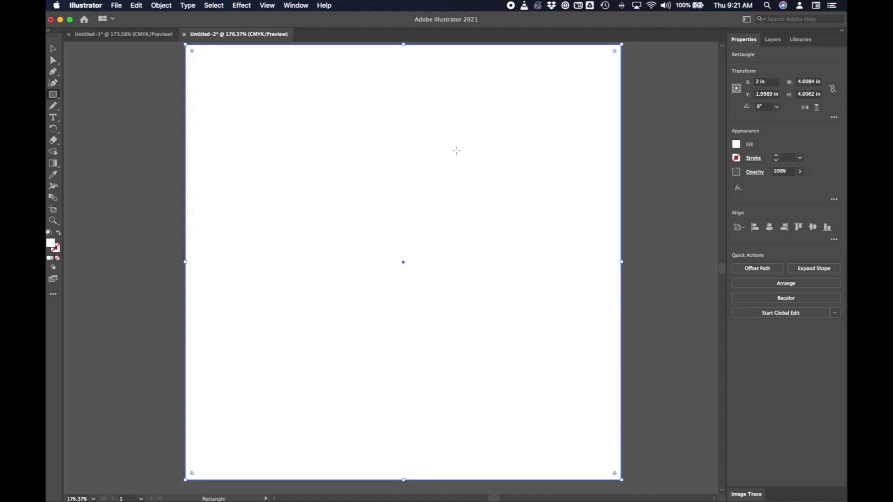
double_click(54, 106)
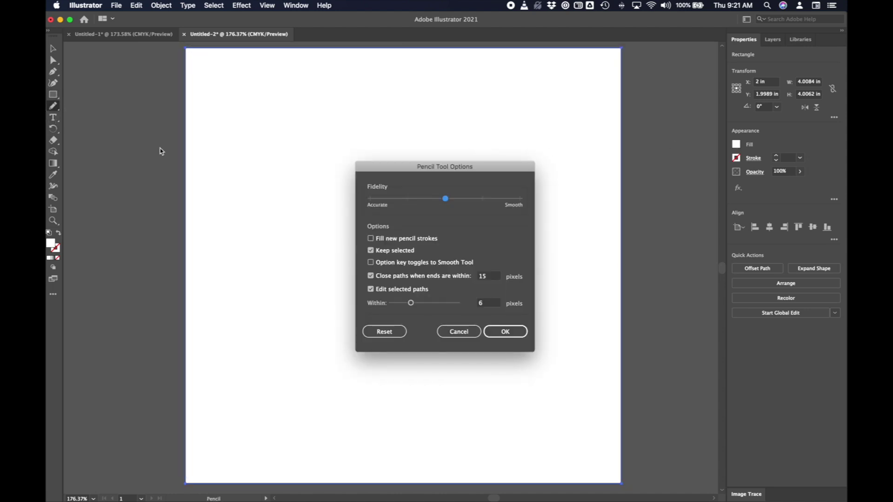
left_click(459, 332)
mouse_move(54, 106)
left_mouse_down()
mouse_move(84, 106)
mouse_move(56, 112)
mouse_move(90, 130)
mouse_move(48, 100)
mouse_move(94, 132)
left_mouse_up()
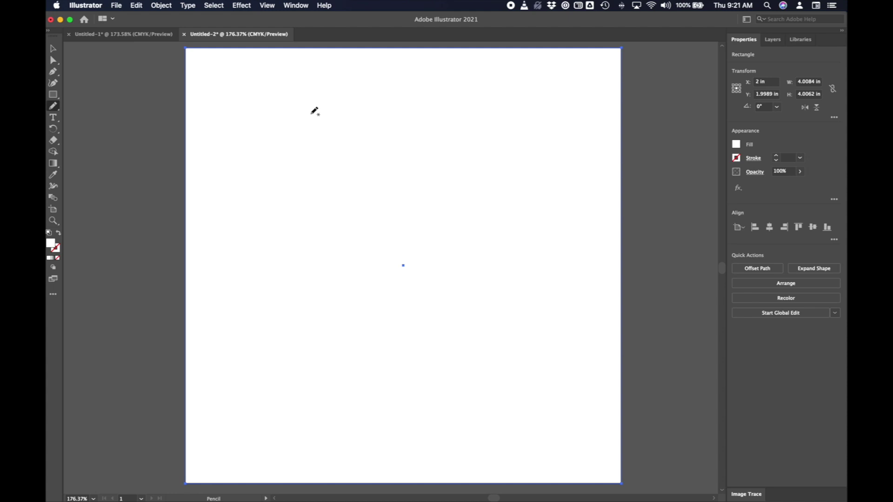
Step: Draw a closed wavy blob about 3.31 x 3.17 in, undoing a first failed attempt
mouse_move(311, 113)
left_mouse_down()
mouse_move(273, 96)
mouse_move(241, 116)
mouse_move(246, 161)
mouse_move(273, 225)
mouse_move(240, 346)
mouse_move(265, 379)
mouse_move(390, 397)
mouse_move(435, 426)
mouse_move(489, 428)
mouse_move(536, 325)
mouse_move(578, 274)
mouse_move(578, 237)
mouse_move(561, 224)
left_mouse_up()
mouse_move(558, 224)
left_mouse_down()
mouse_move(522, 159)
mouse_move(530, 140)
left_mouse_up()
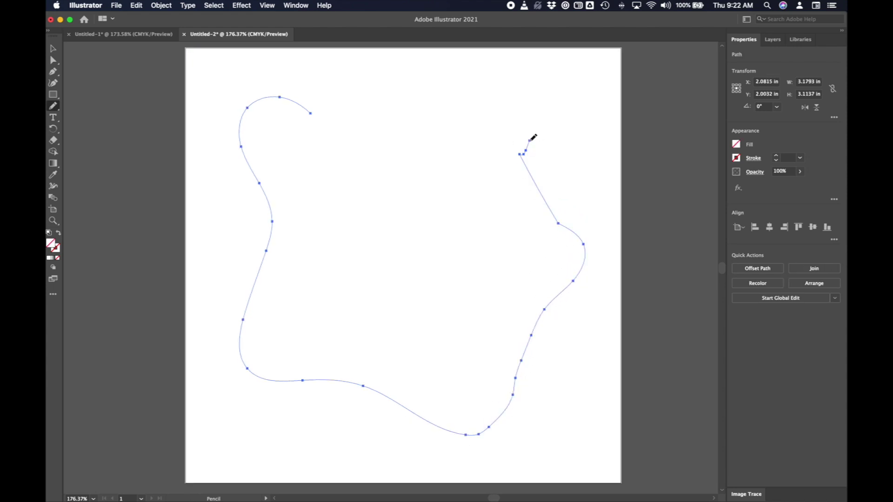
key("super+z")
key("super+z")
key("super+z")
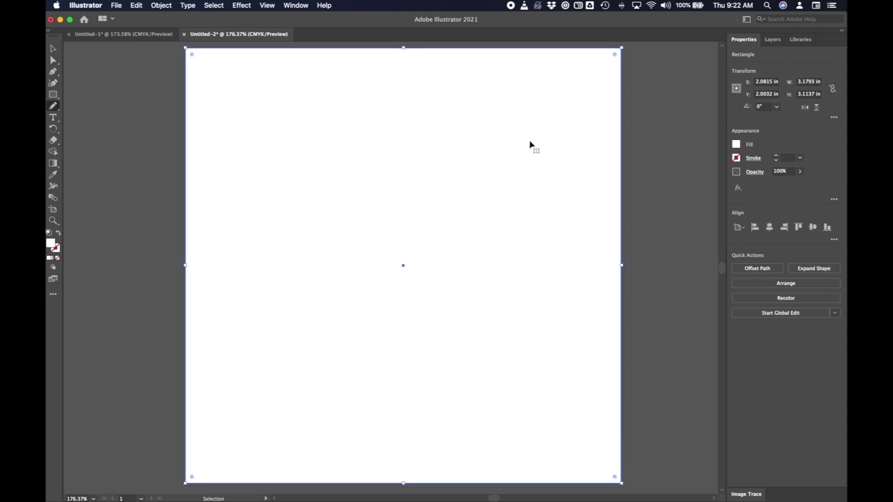
mouse_move(303, 93)
left_mouse_down()
mouse_move(270, 80)
mouse_move(239, 84)
mouse_move(224, 121)
mouse_move(254, 178)
mouse_move(233, 318)
mouse_move(237, 359)
mouse_move(285, 387)
mouse_move(374, 383)
mouse_move(417, 410)
mouse_move(453, 415)
mouse_move(507, 391)
mouse_move(528, 328)
mouse_move(510, 301)
mouse_move(520, 257)
mouse_move(581, 181)
mouse_move(586, 138)
mouse_move(556, 98)
mouse_move(530, 86)
mouse_move(450, 108)
mouse_move(363, 70)
mouse_move(305, 95)
left_mouse_up()
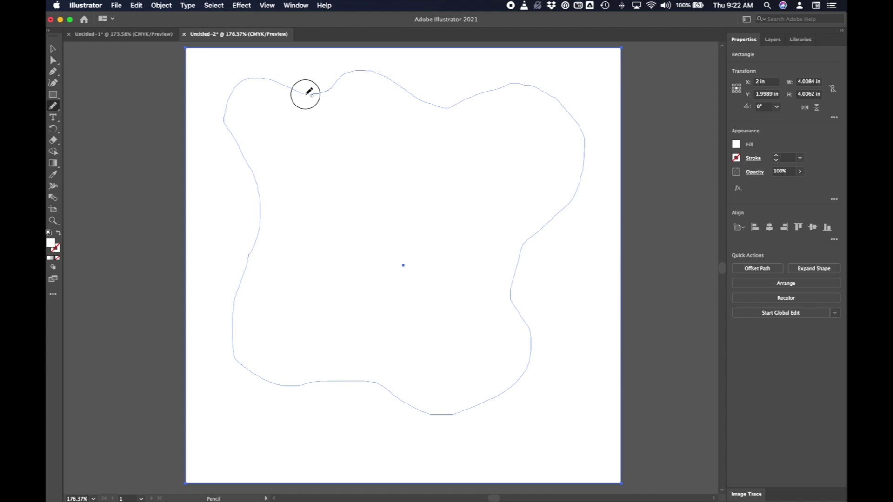
left_click_drag(307, 93, 307, 93)
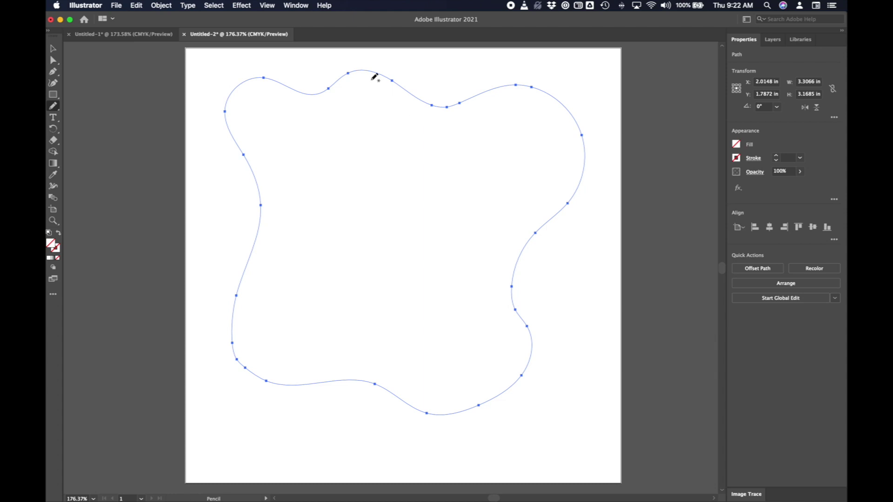
Step: Draw three successively smaller nested blobs, ending with a 0.23 x 0.60 in central sliver
mouse_move(401, 113)
left_mouse_down()
mouse_move(348, 103)
mouse_move(314, 124)
mouse_move(293, 116)
mouse_move(275, 126)
left_mouse_up()
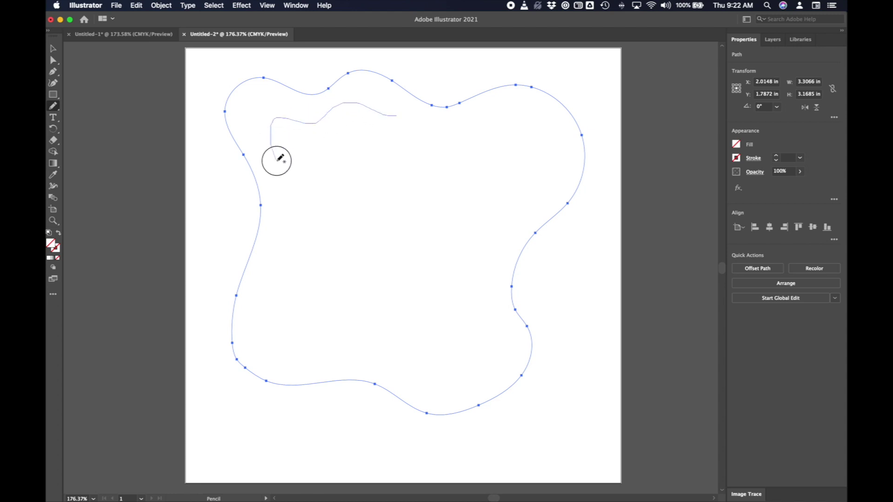
mouse_move(277, 161)
left_mouse_down()
mouse_move(290, 207)
mouse_move(274, 300)
mouse_move(286, 337)
mouse_move(386, 351)
mouse_move(450, 378)
mouse_move(471, 369)
mouse_move(490, 338)
mouse_move(475, 283)
mouse_move(483, 234)
mouse_move(548, 166)
mouse_move(538, 137)
mouse_move(497, 153)
mouse_move(480, 152)
mouse_move(463, 130)
mouse_move(400, 117)
left_mouse_up()
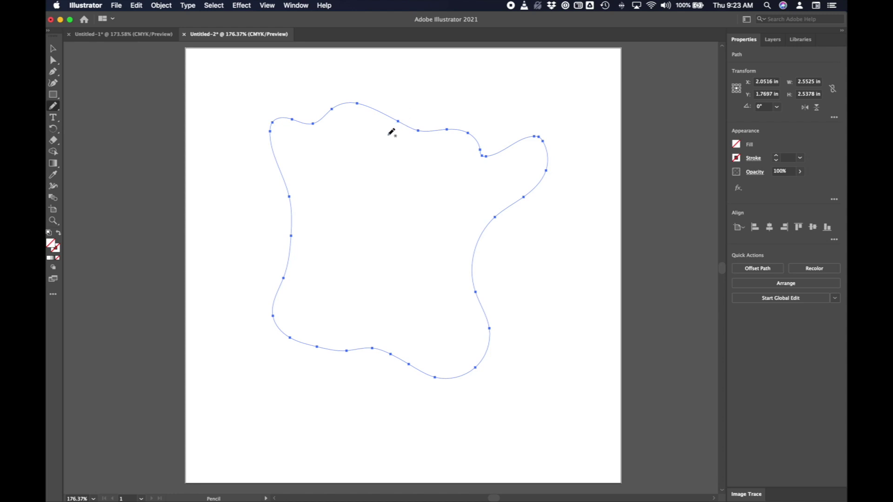
mouse_move(381, 139)
left_mouse_down()
mouse_move(302, 145)
mouse_move(320, 214)
mouse_move(309, 270)
mouse_move(319, 299)
mouse_move(435, 329)
mouse_move(459, 299)
mouse_move(446, 265)
mouse_move(450, 223)
mouse_move(479, 183)
mouse_move(456, 160)
mouse_move(412, 157)
mouse_move(392, 137)
mouse_move(349, 165)
mouse_move(353, 256)
mouse_move(372, 269)
mouse_move(401, 261)
mouse_move(413, 190)
mouse_move(386, 172)
left_mouse_up()
mouse_move(368, 211)
left_mouse_down()
mouse_move(373, 248)
mouse_move(376, 210)
mouse_move(392, 186)
mouse_move(368, 200)
left_mouse_up()
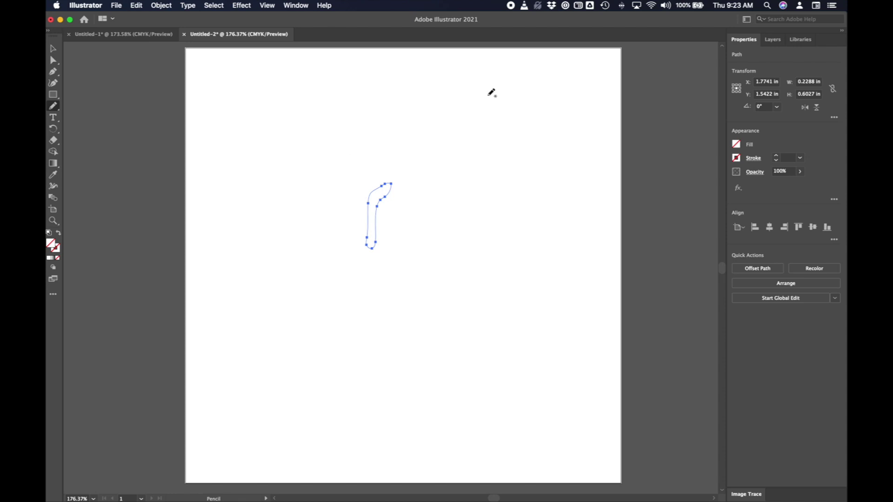
Step: Expand Layer 1 to see its paths and reshape the top of the small inner contour
left_click(776, 40)
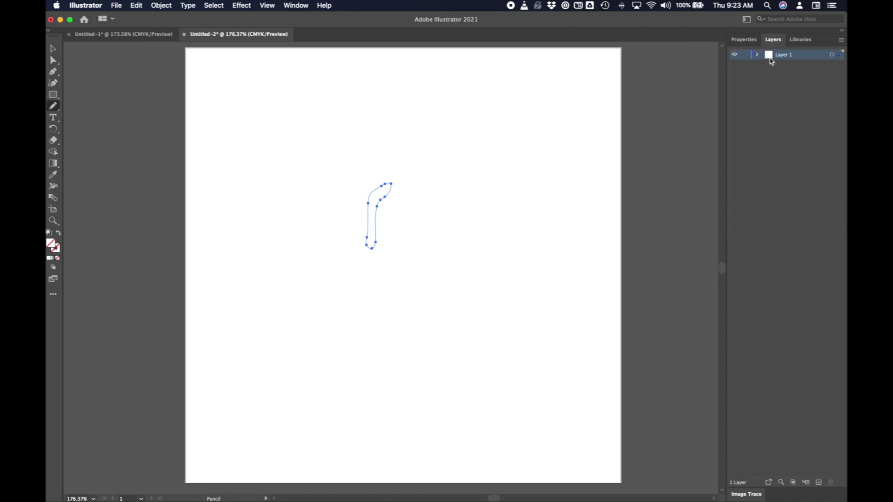
left_click(758, 54)
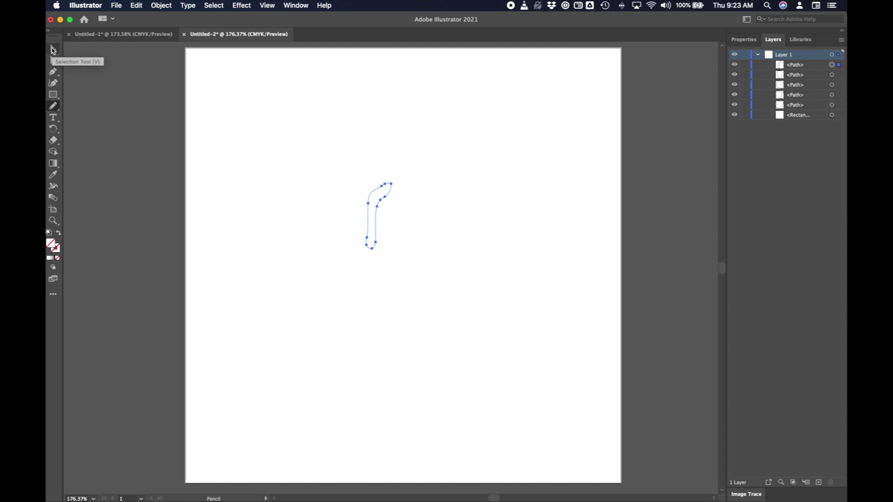
left_click(53, 50)
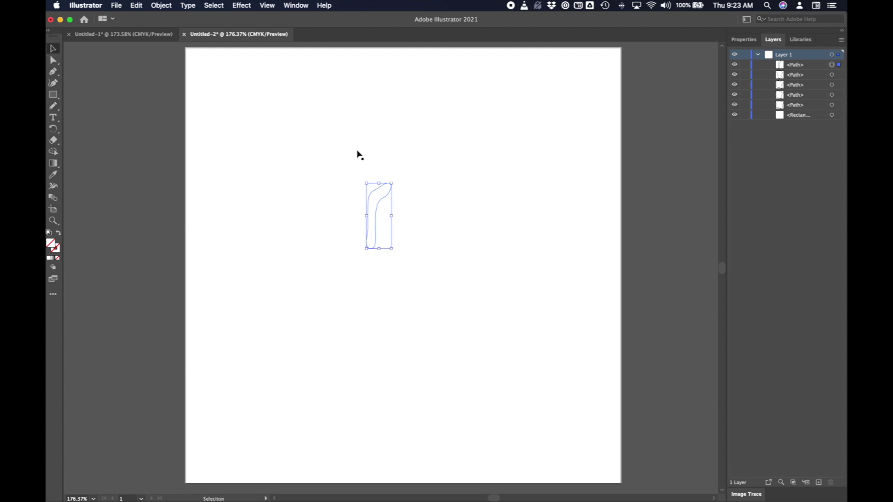
left_click_drag(379, 198, 373, 195)
Step: Marquee-select all five contours to check them, then select just the outer blob
left_click(155, 82)
left_click_drag(132, 64, 697, 319)
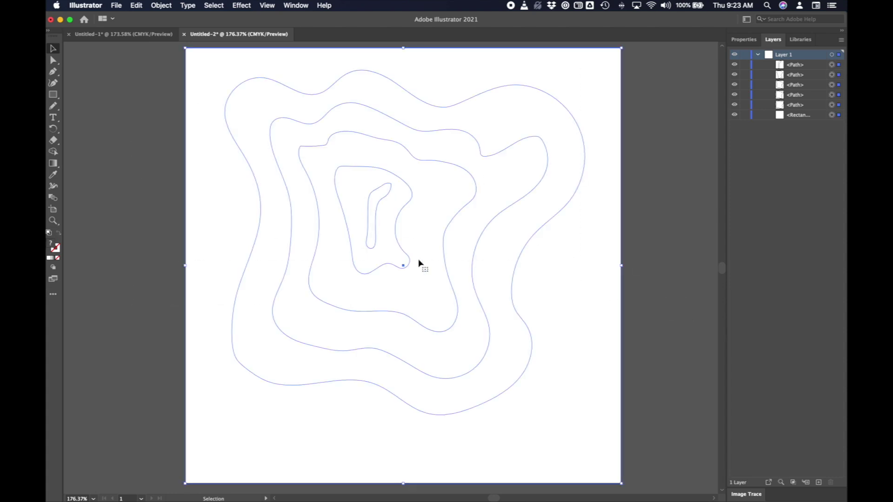
left_click(245, 159)
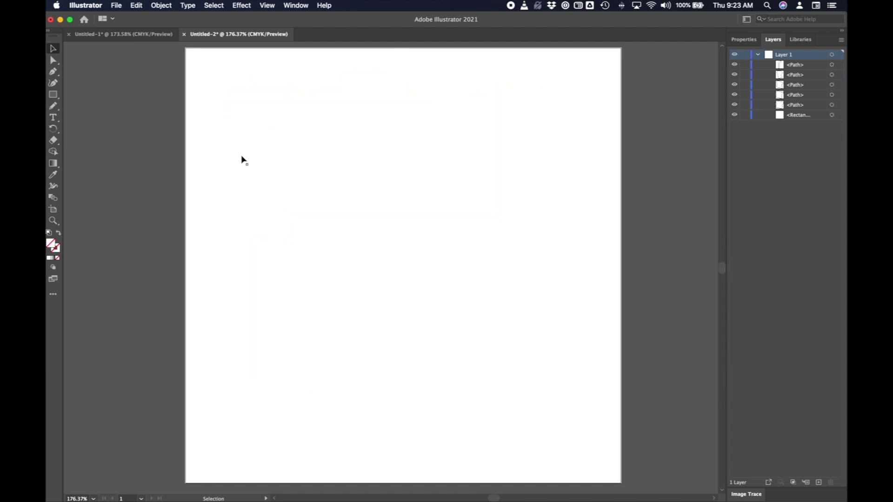
left_click(242, 160)
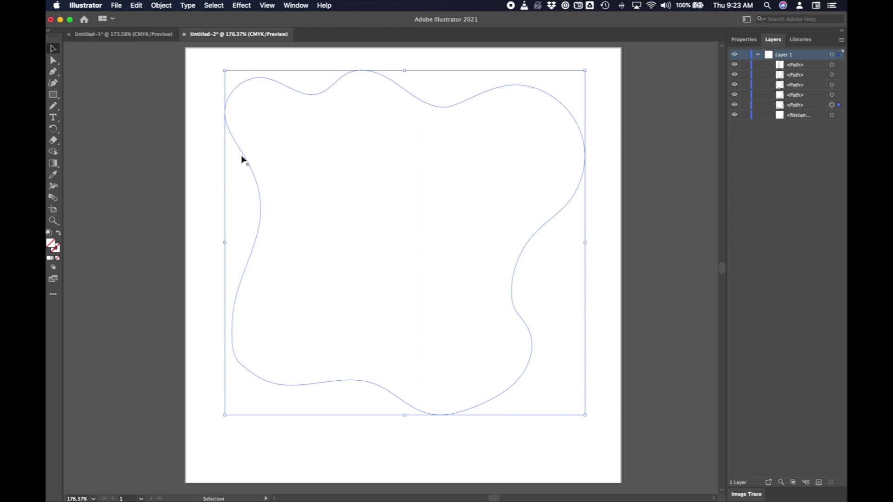
Step: Try blue swatches on the outer blob, then set its fill to #6DC8E8 in the Color Picker
left_click(750, 40)
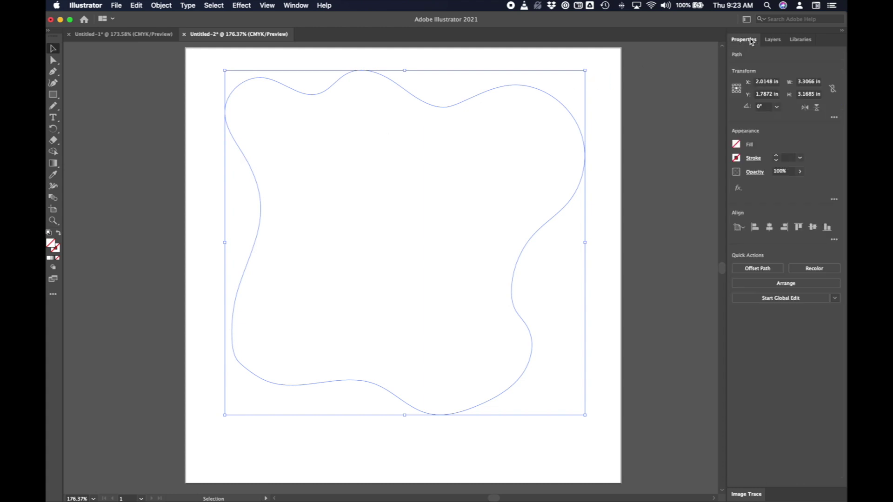
left_click(736, 146)
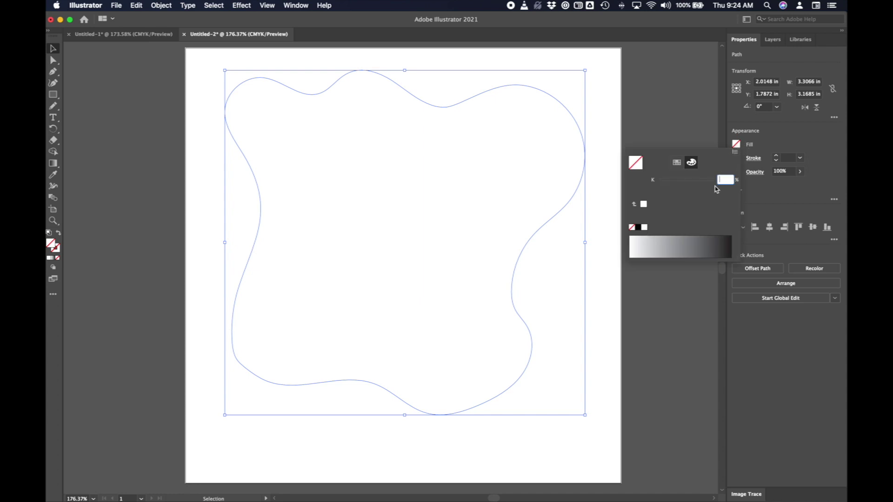
left_click(677, 162)
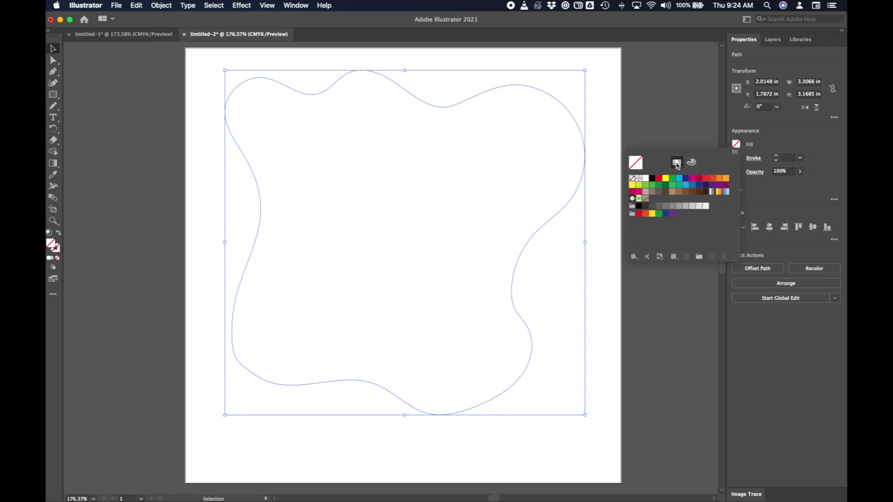
left_click(693, 186)
left_click(686, 186)
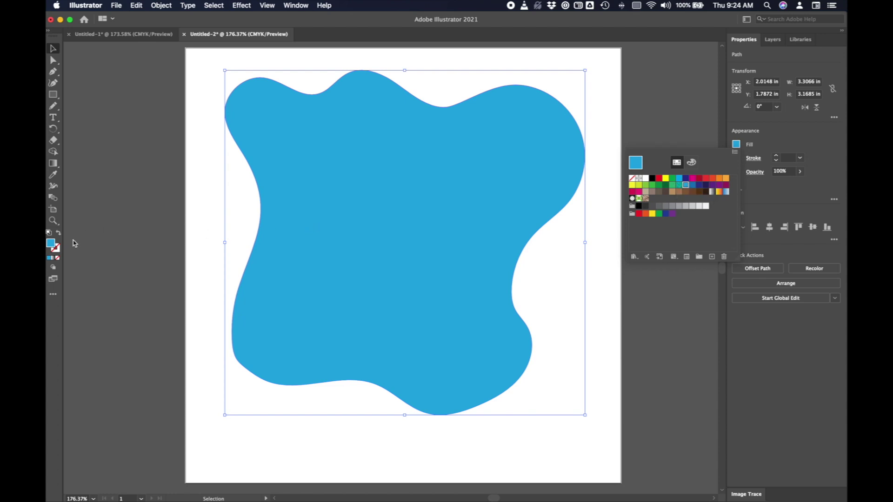
left_click(50, 242)
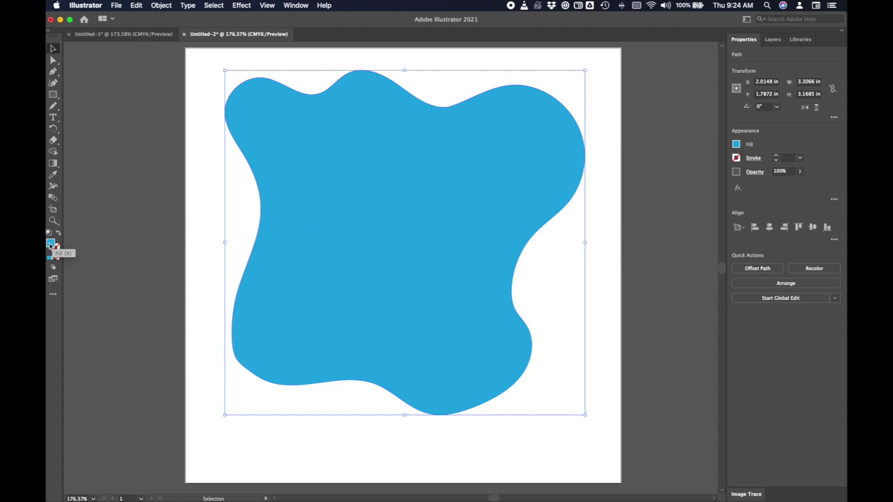
double_click(51, 243)
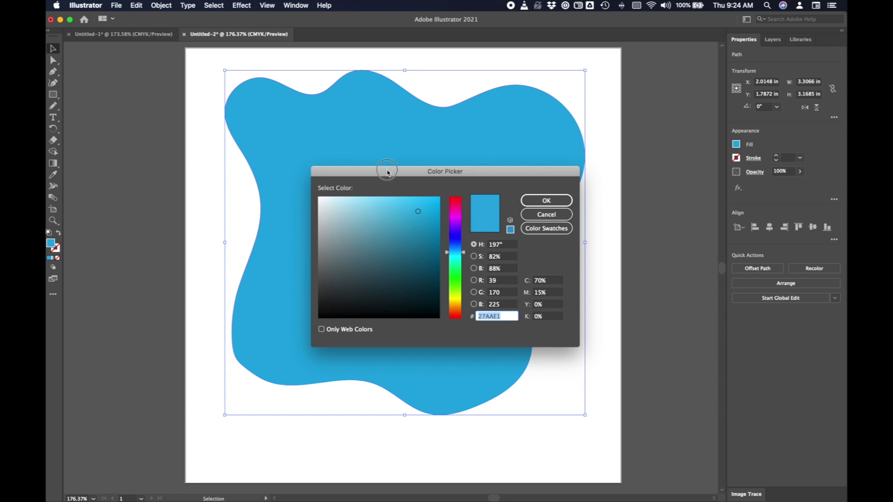
left_click_drag(385, 176, 363, 188)
left_click(359, 223)
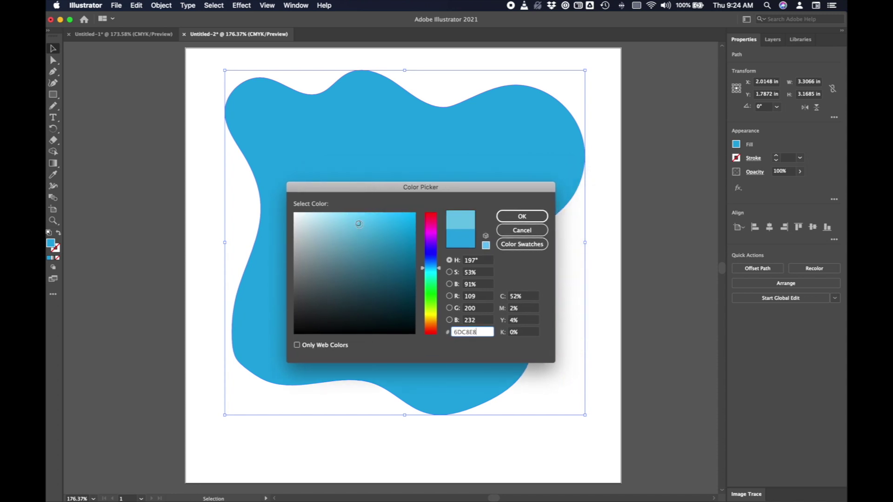
left_click(520, 218)
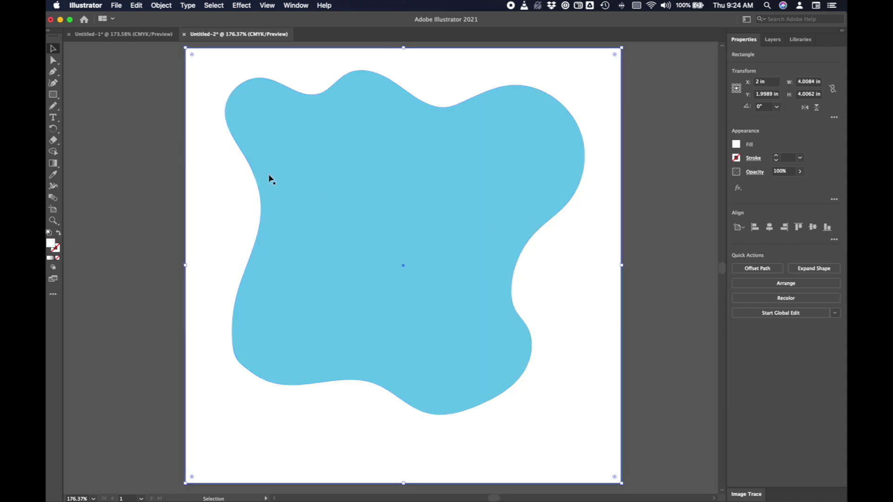
Step: Select the second contour outline inside the outer blob
left_click(113, 153)
left_click(421, 259)
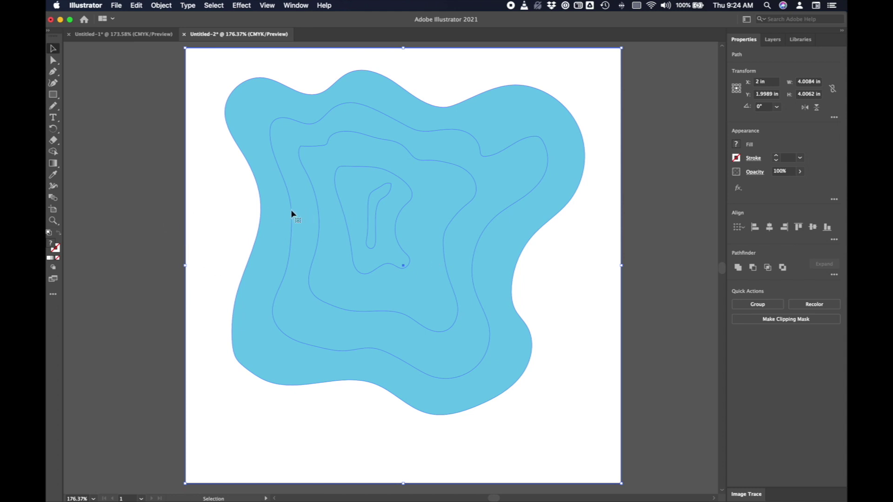
left_click(128, 177)
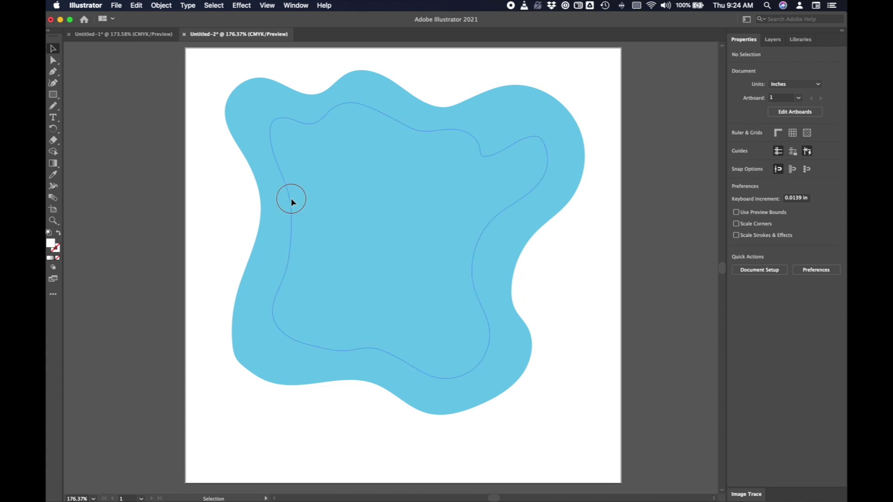
left_click(292, 203)
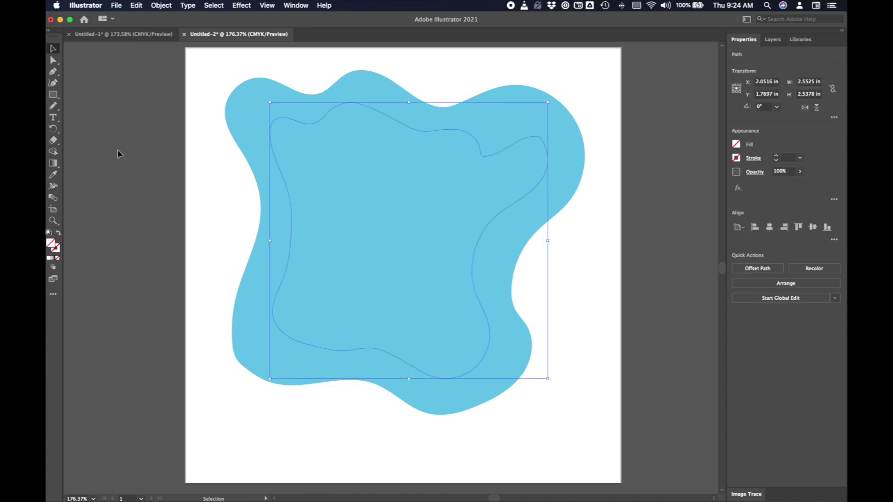
Step: Fill the second contour with darker teal 59B5CE, sampled from the outer blob
left_click(54, 176)
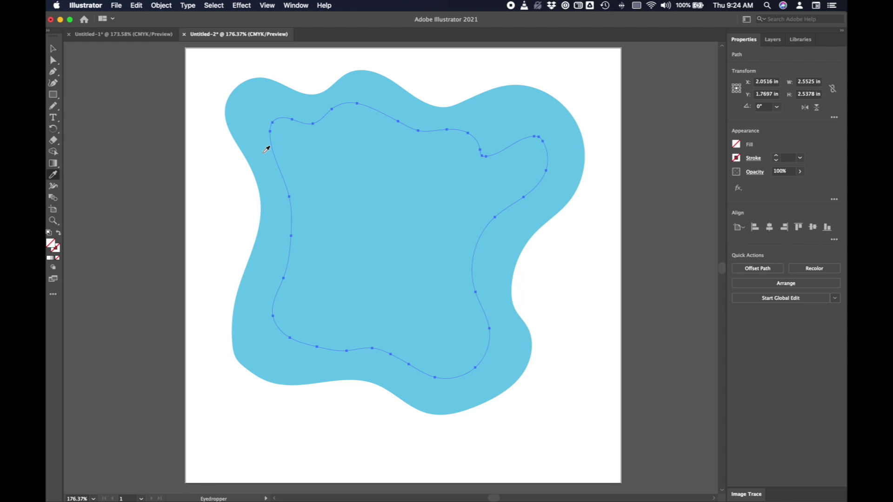
left_click(266, 150)
double_click(51, 244)
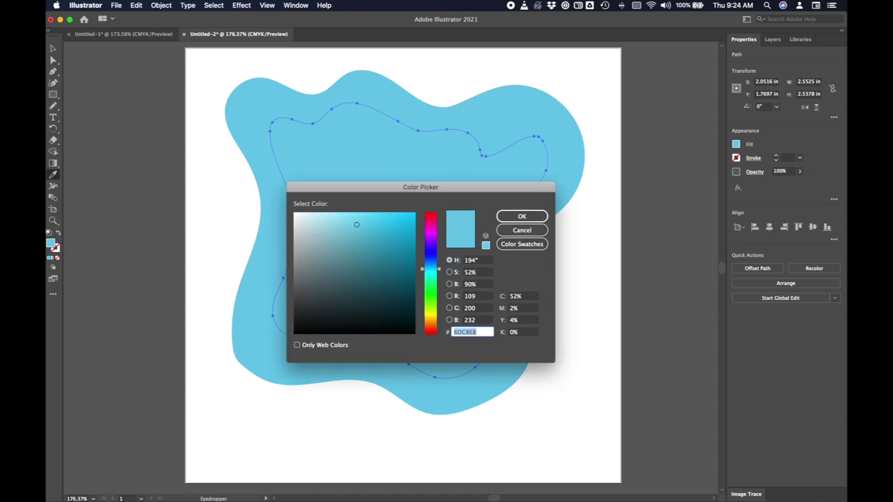
left_click(364, 236)
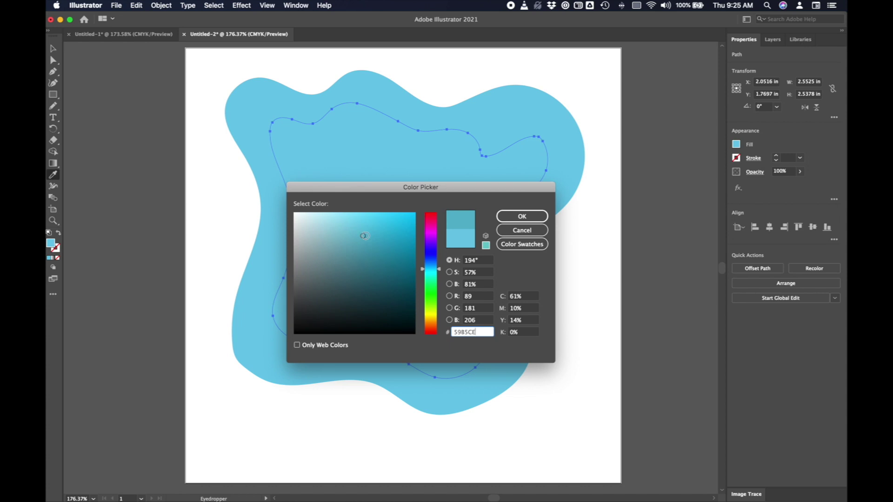
left_click(513, 215)
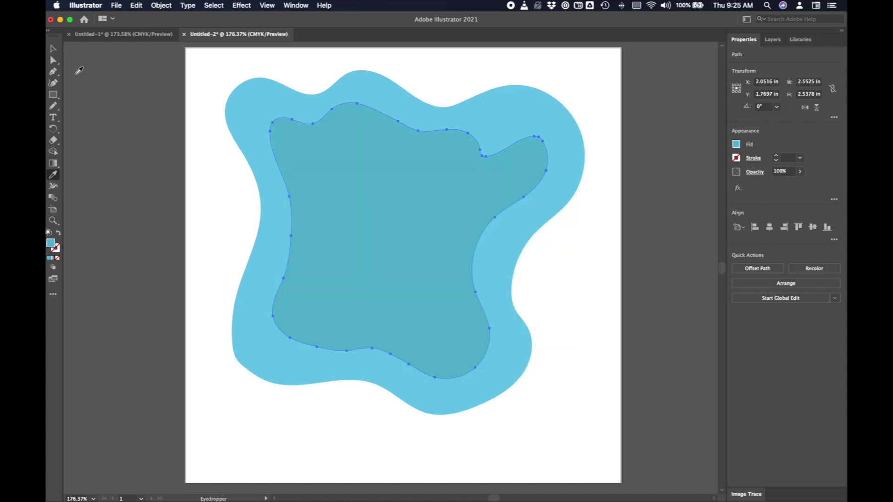
left_click(53, 49)
Step: Select the third contour nested inside the teal second contour
key("super+a")
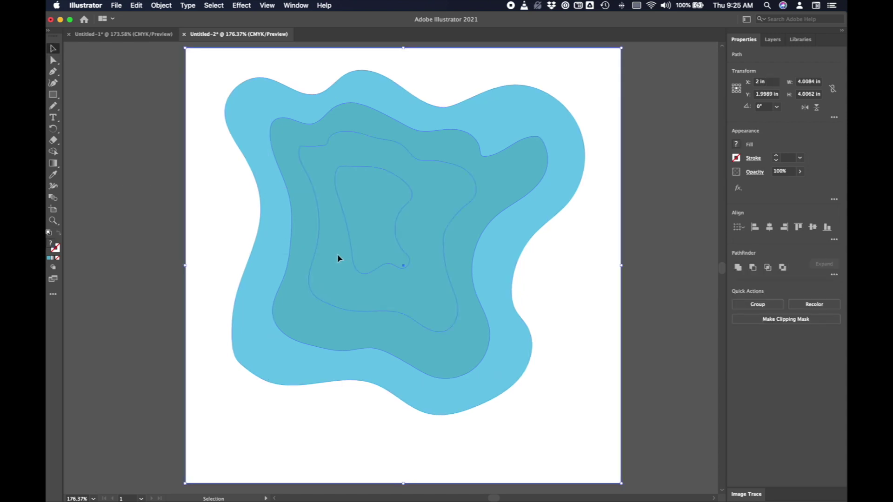
left_click(140, 231)
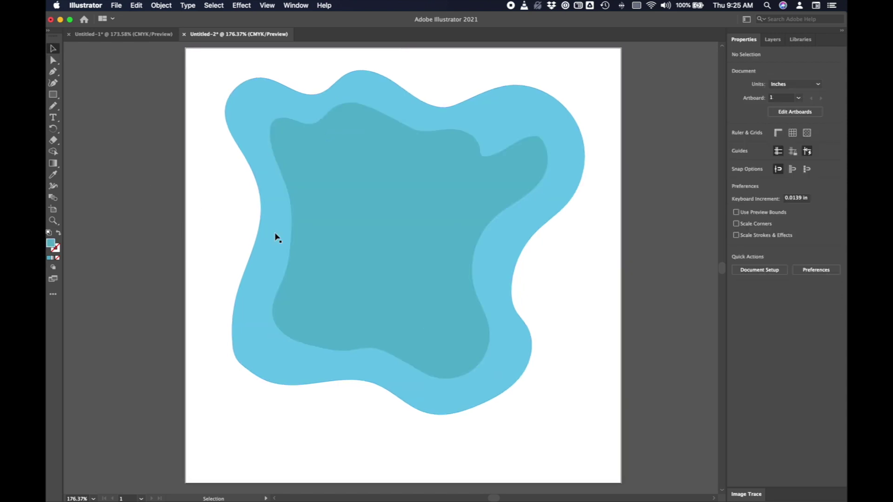
left_click(318, 226)
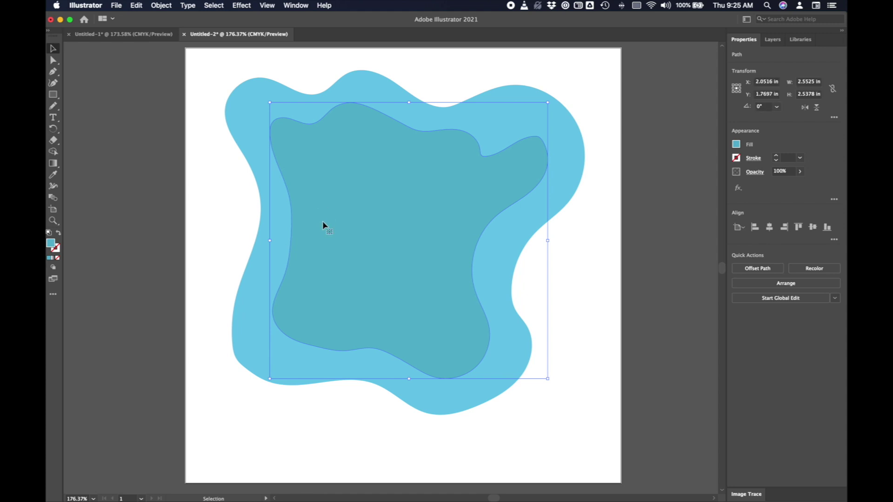
key("super+v")
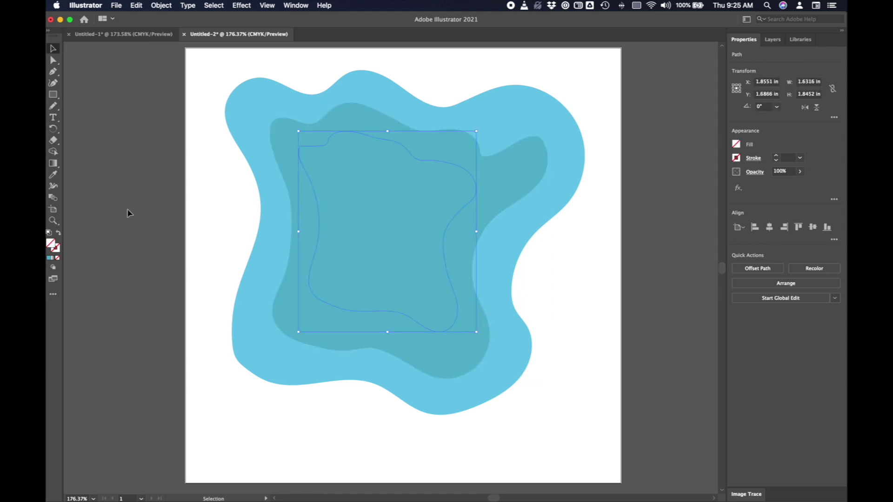
Step: Fill the third contour with a deeper teal (RGB 65, 159, 181)
left_click(54, 176)
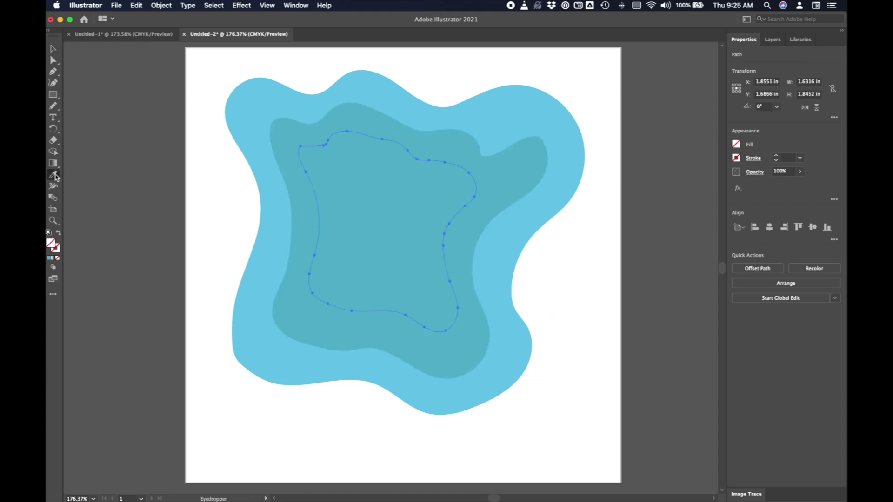
left_click(300, 170)
double_click(52, 245)
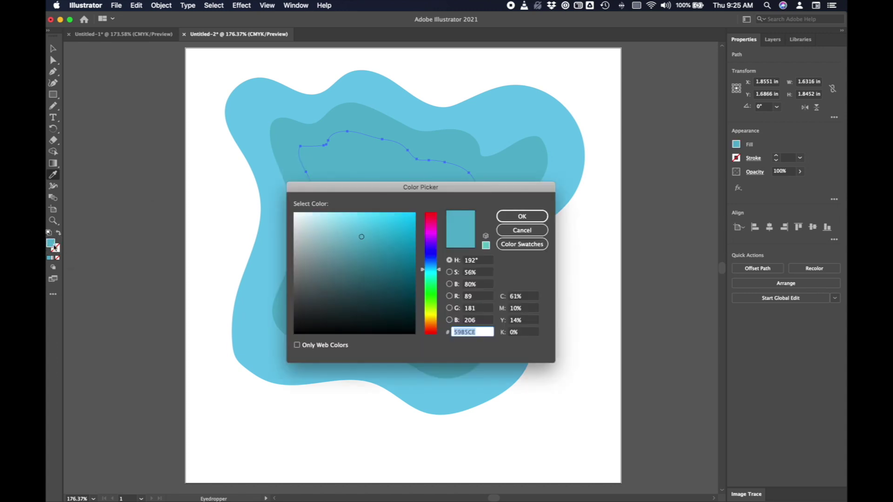
left_click(371, 245)
left_click(520, 217)
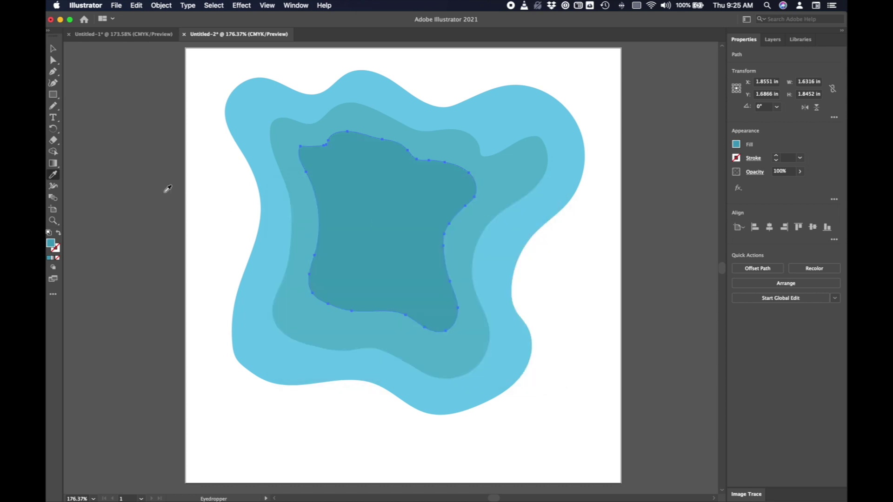
left_click(53, 49)
left_click_drag(95, 134, 398, 249)
left_click(165, 249)
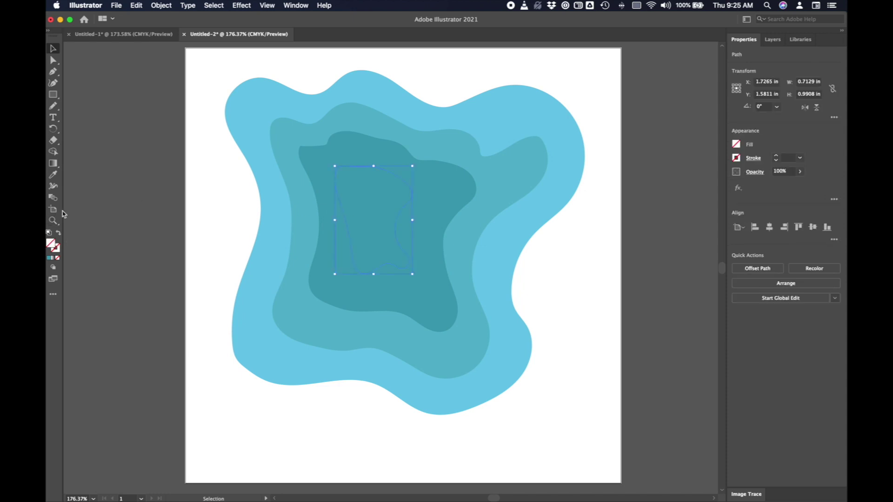
Step: Fill the innermost contour with an even darker teal sampled from its surrounding shape
left_click(54, 176)
left_click(335, 211)
double_click(52, 244)
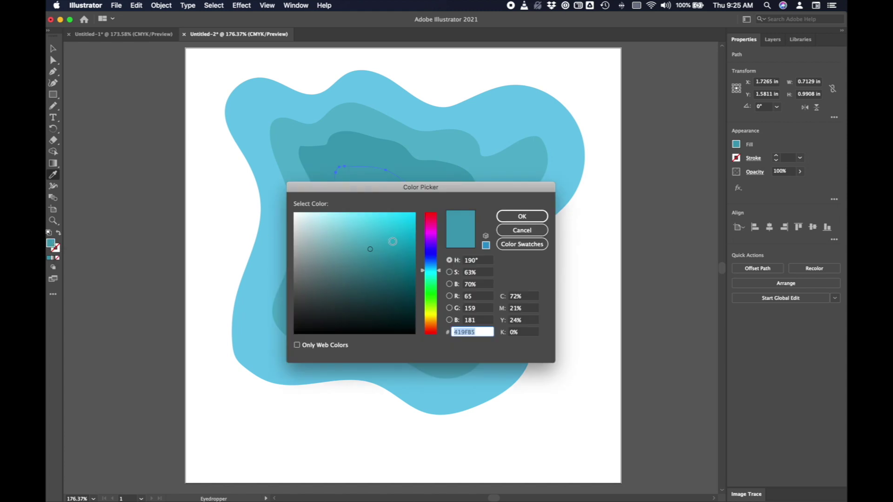
left_click(380, 259)
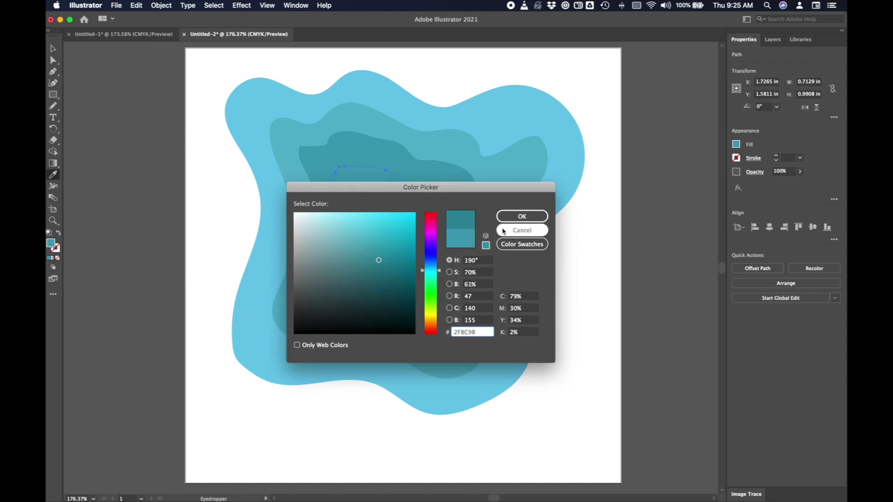
left_click(523, 216)
key("v")
left_click(135, 179)
Step: Fill the small squiggle inside the innermost blob with darker teal #1F767F
key("super+a")
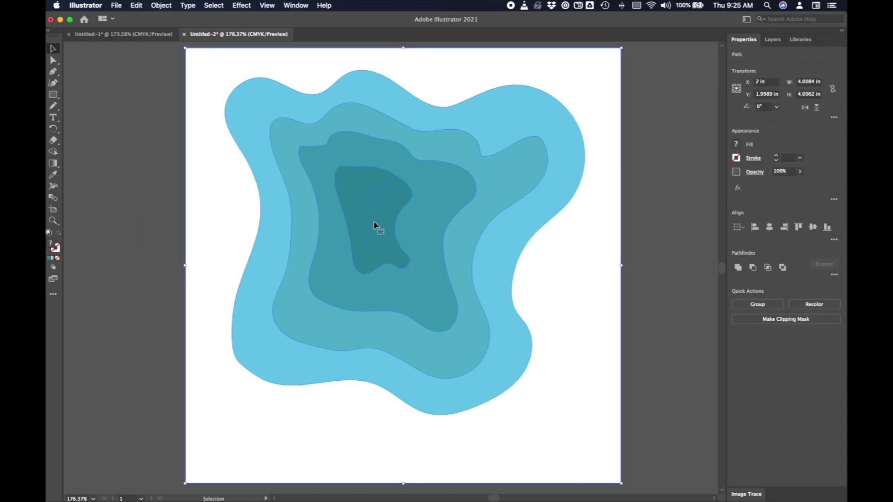
left_click(174, 225)
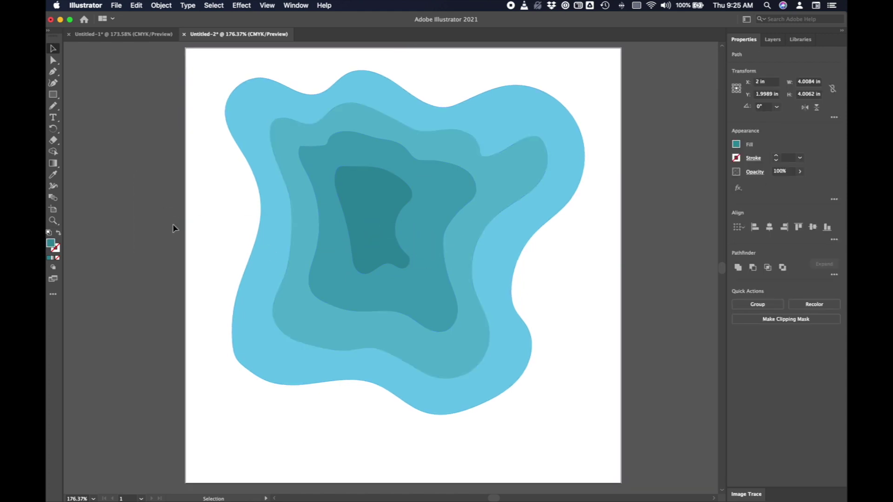
left_click(370, 223)
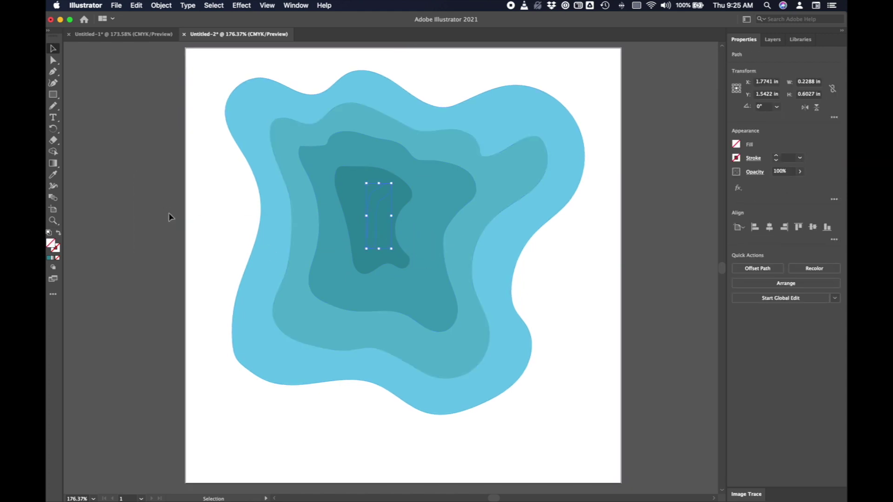
left_click(53, 176)
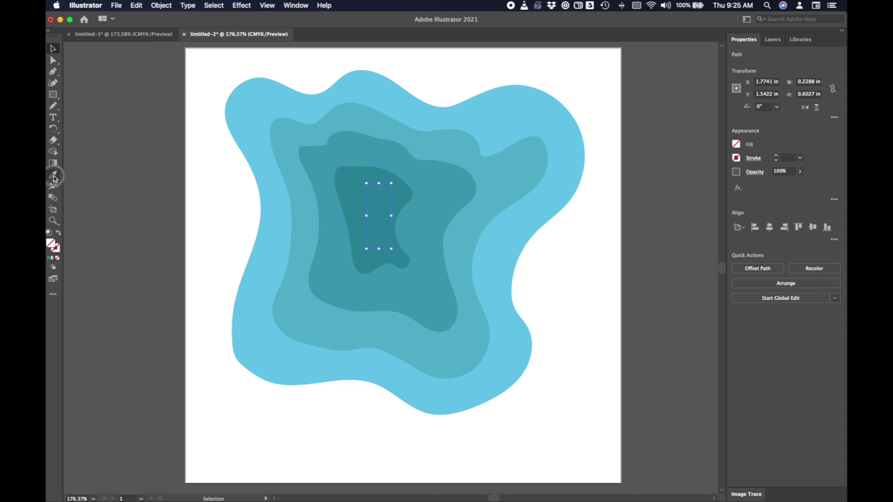
left_click(350, 208)
double_click(51, 243)
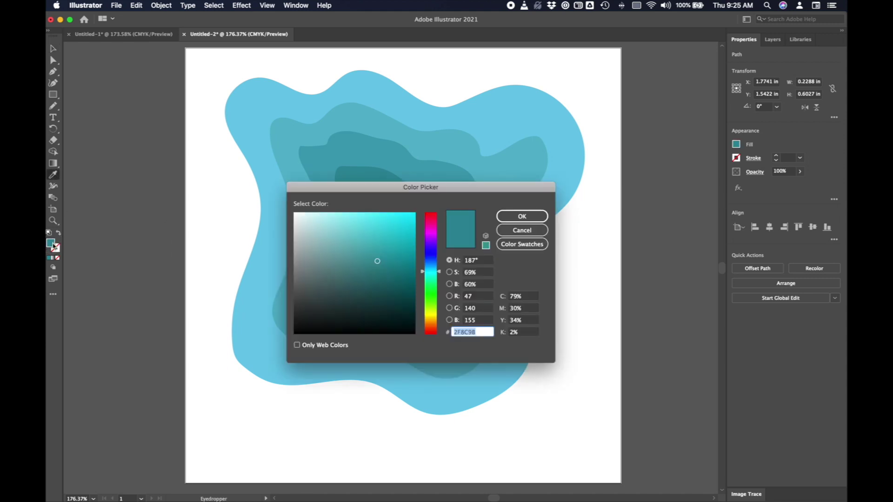
left_click(386, 274)
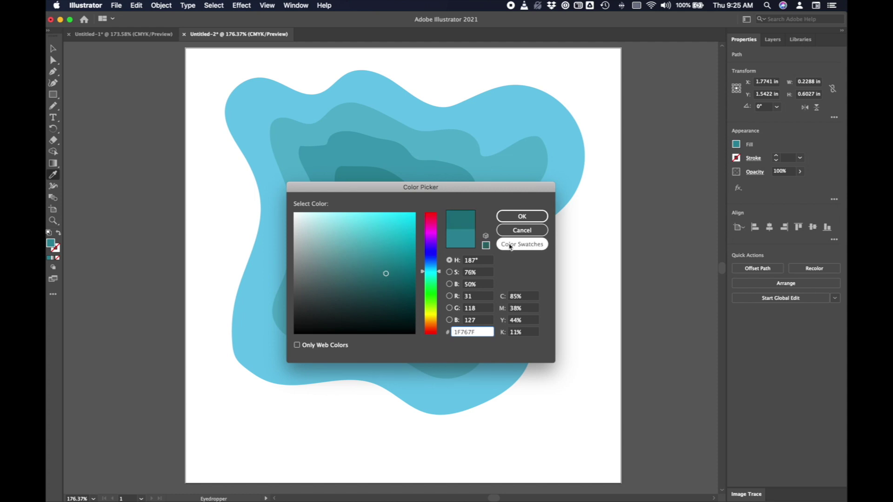
left_click(520, 216)
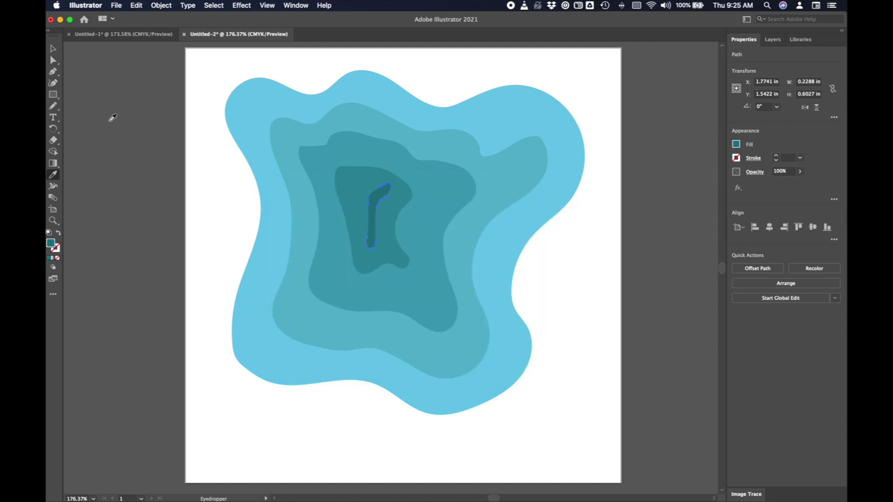
left_click(53, 50)
left_click(138, 133)
left_click(121, 34)
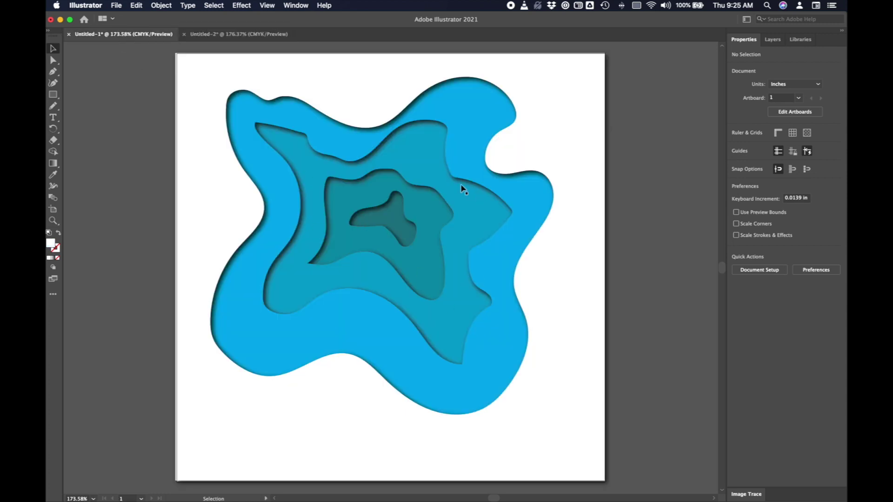
left_click(255, 34)
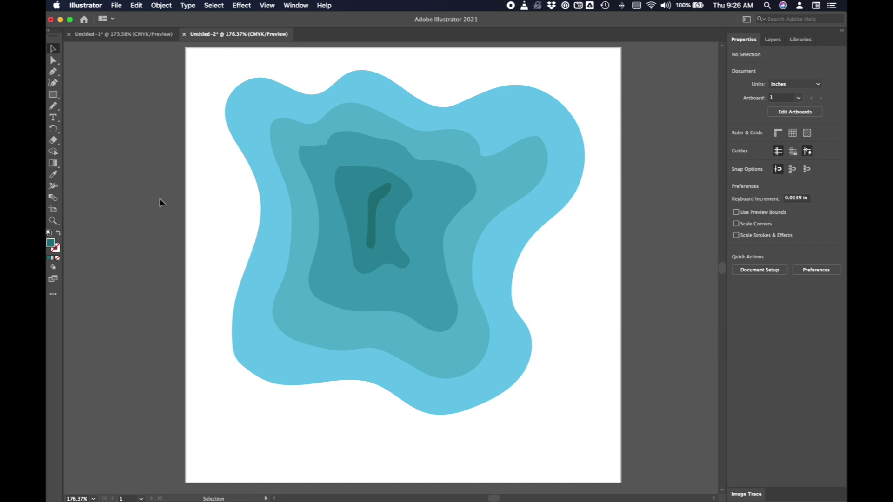
Step: Show the Pathfinder panel from the Window menu and nudge it to the lower right
left_click(304, 6)
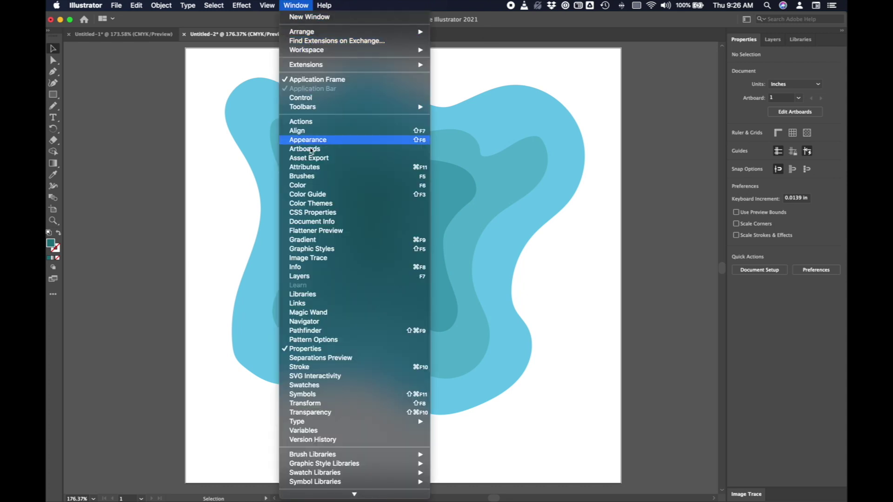
left_click(315, 333)
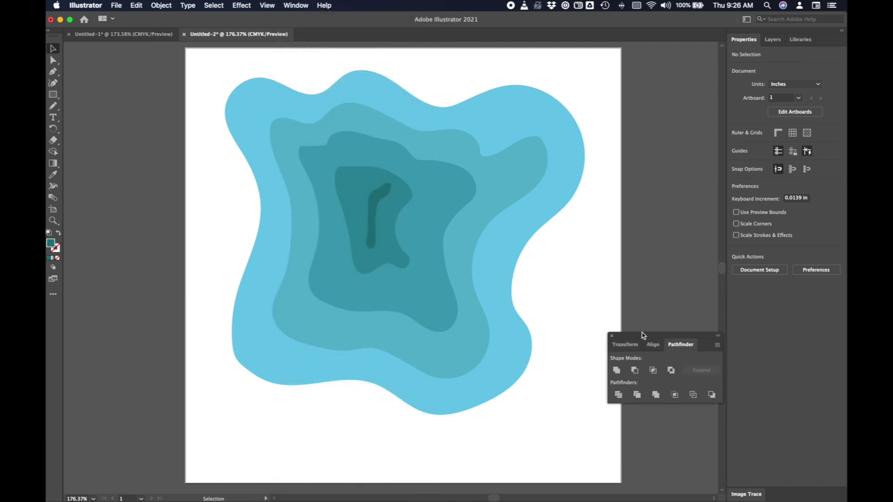
left_click_drag(644, 339, 641, 365)
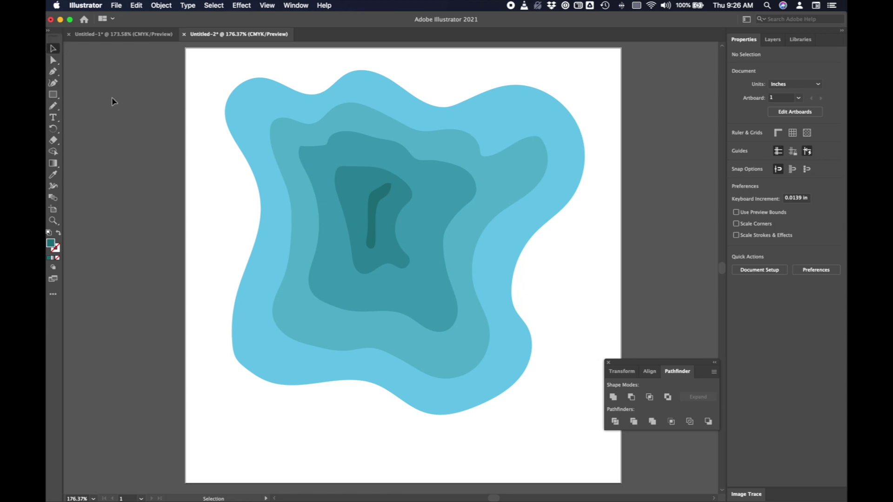
Step: Marquee-select all five blob shapes together with the white background rectangle
left_click_drag(111, 97, 655, 274)
left_click_drag(655, 275, 656, 274)
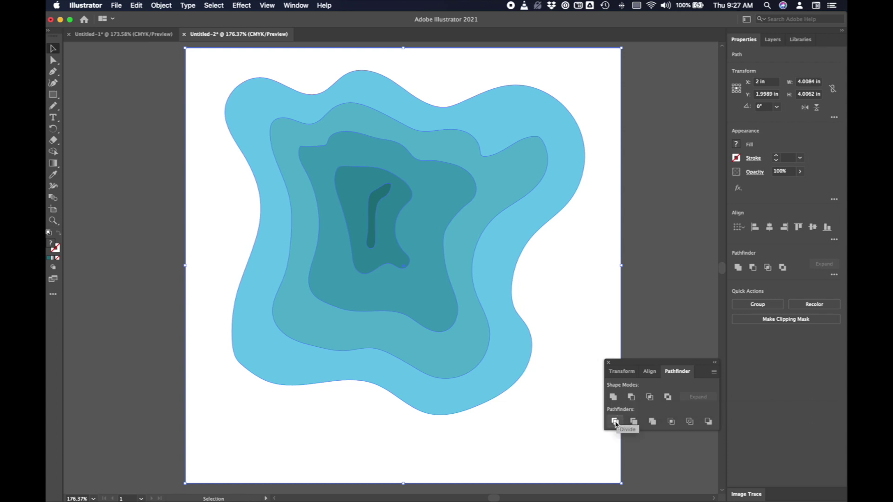
Step: Apply Pathfinder Divide to the shapes and select the resulting group
left_click(615, 422)
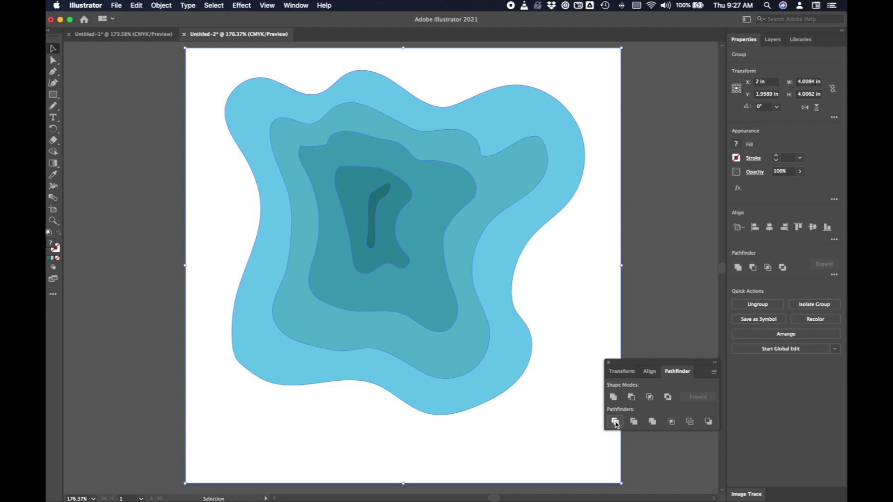
left_click(644, 290)
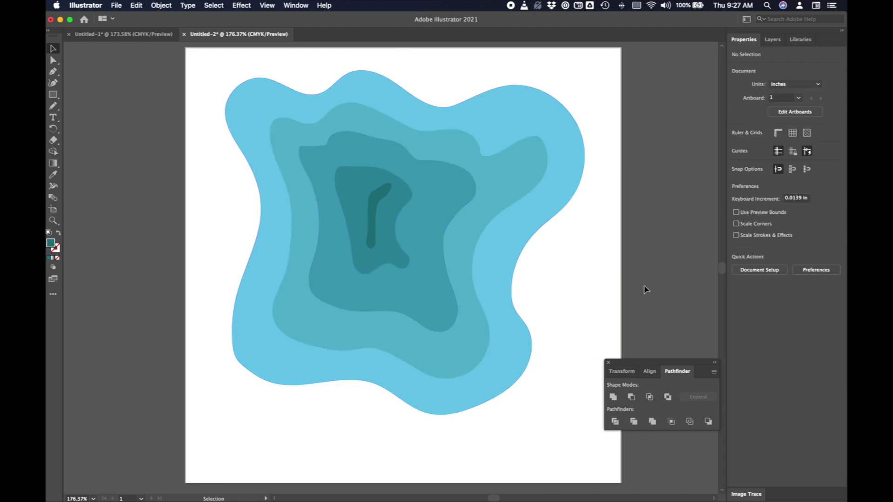
left_click(614, 269)
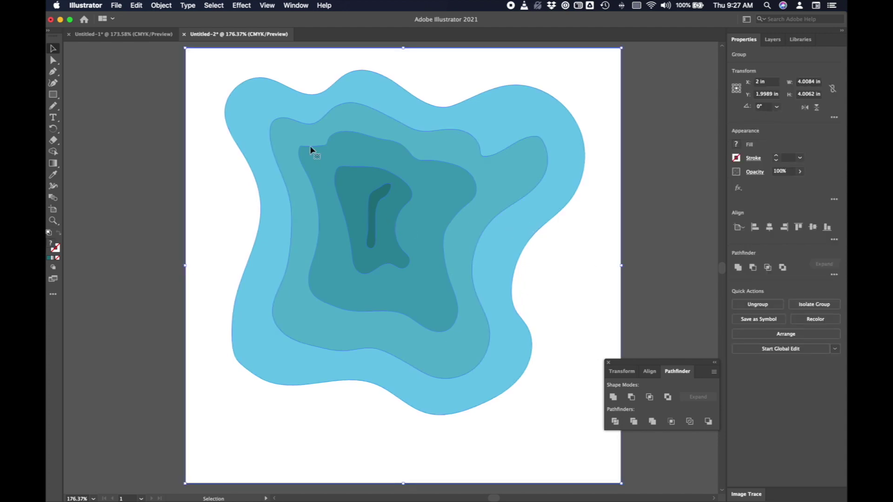
Step: Expand the group in the Layers panel to check its six pieces, then collapse it
left_click(772, 40)
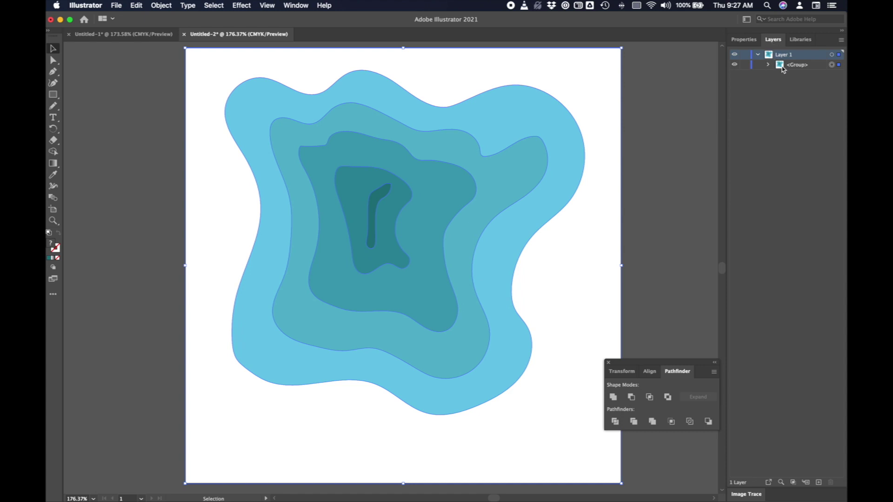
left_click(786, 68)
left_click(769, 65)
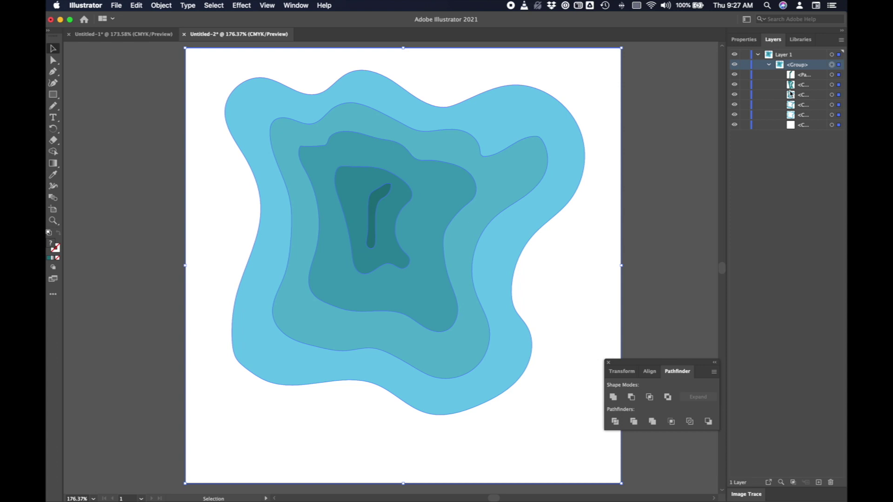
left_click(769, 65)
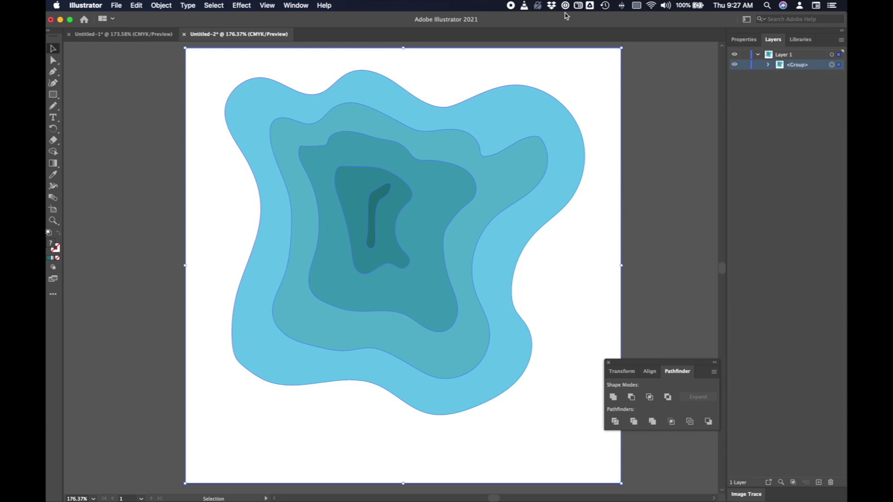
left_click(165, 5)
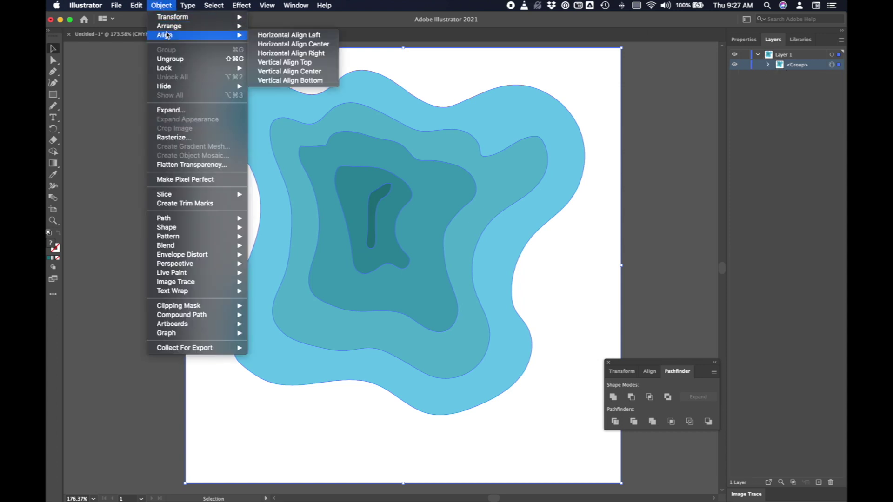
Step: Ungroup the divided artwork and drag each ring piece apart to inspect it
left_click(176, 60)
left_click(113, 54)
left_click(257, 112)
left_click_drag(257, 112, 161, 100)
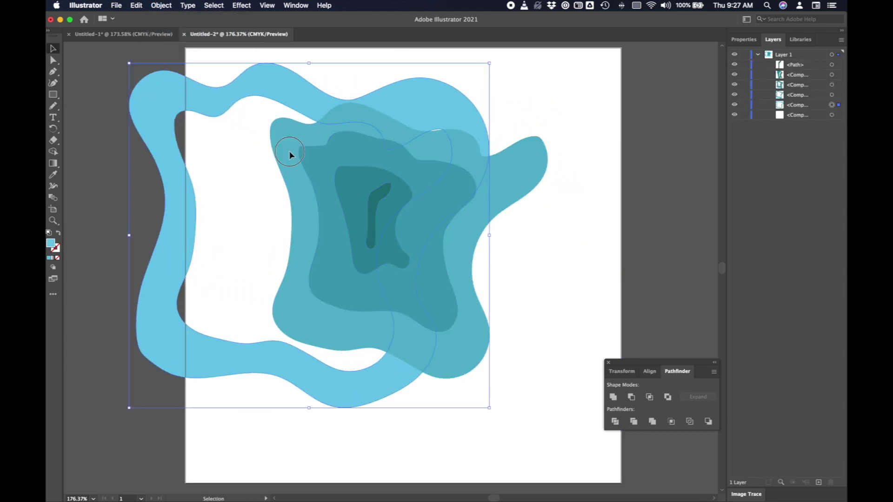
left_click_drag(289, 151, 232, 213)
left_click_drag(341, 150, 414, 74)
left_click_drag(397, 194, 518, 323)
left_click_drag(372, 223, 450, 308)
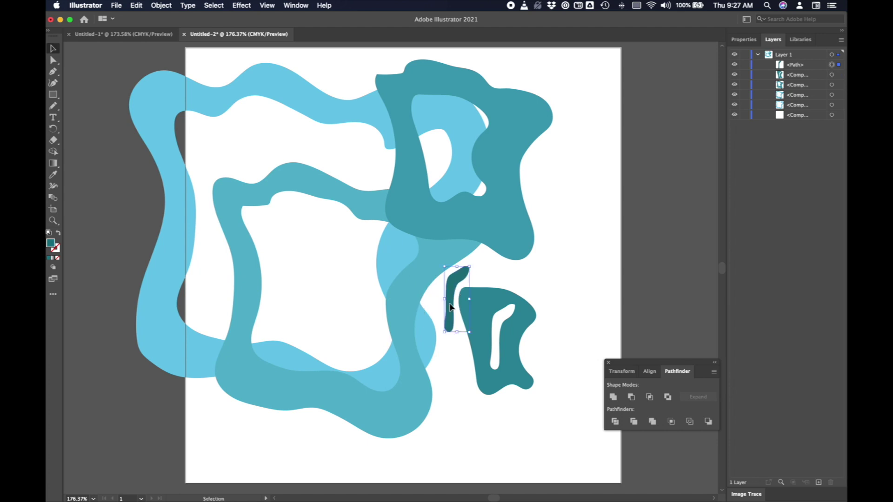
Step: Undo the test moves to restore the nested arrangement and deselect
key("a")
key("super+z")
key("super+z")
key("super+z")
key("super+z")
key("super+z")
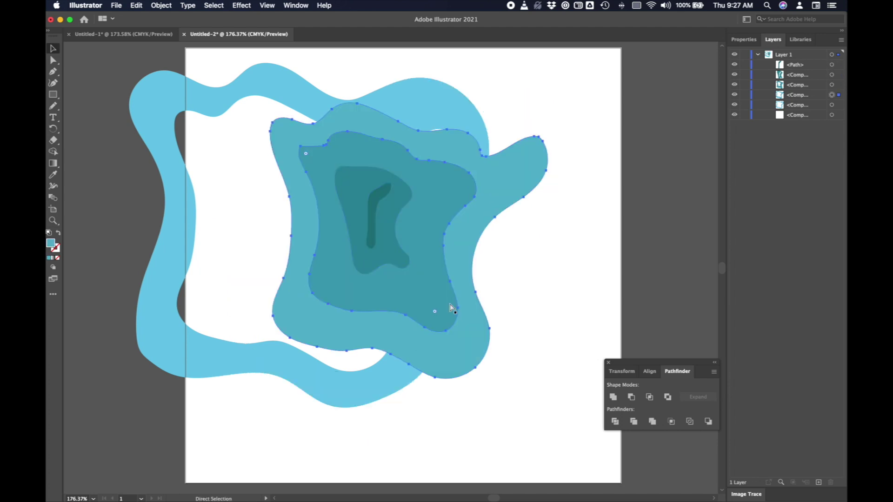
key("super+z")
key("v")
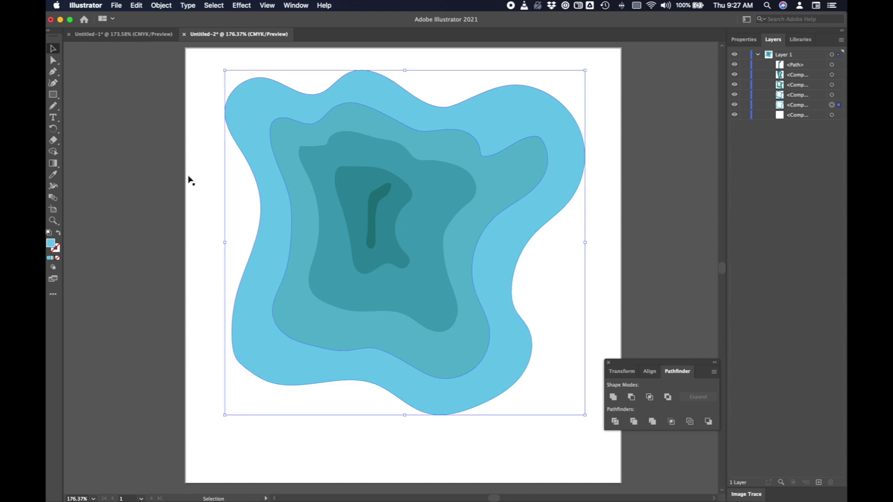
left_click(162, 172)
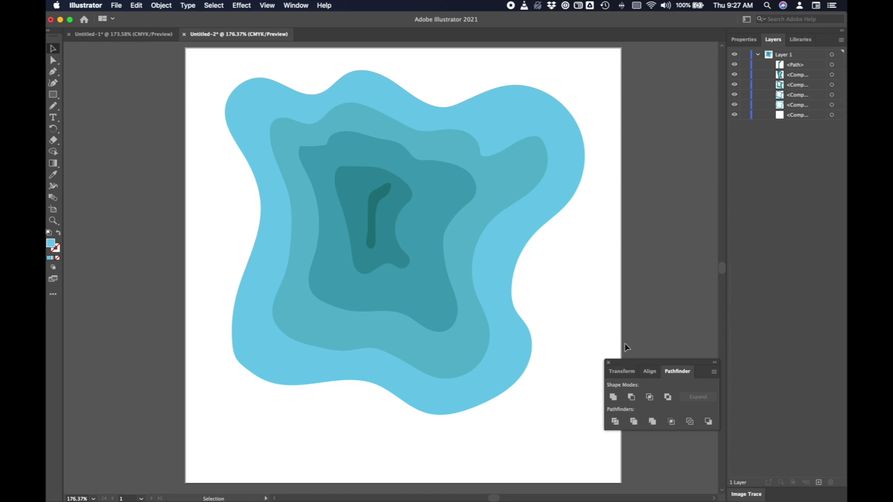
Step: Close Pathfinder and apply Stylize > Drop Shadow to the outer light-blue blob
left_click(610, 365)
left_click(243, 108)
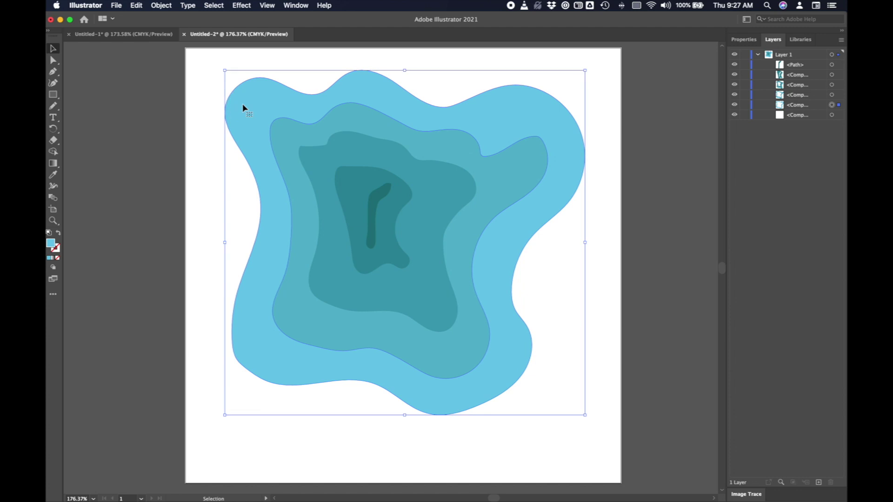
left_click(241, 6)
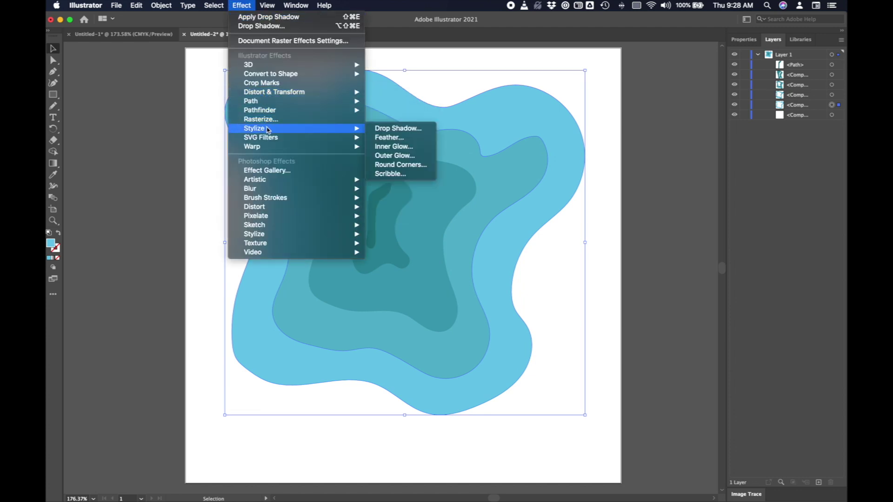
mouse_move(354, 128)
left_click(395, 133)
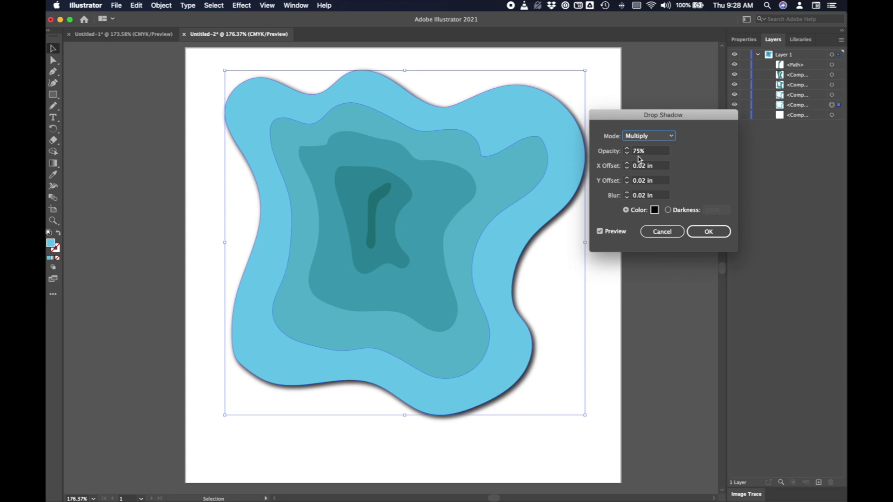
Step: Set the drop shadow's offset to 0.02 in and a small blur amount
left_click(627, 179)
left_click(627, 184)
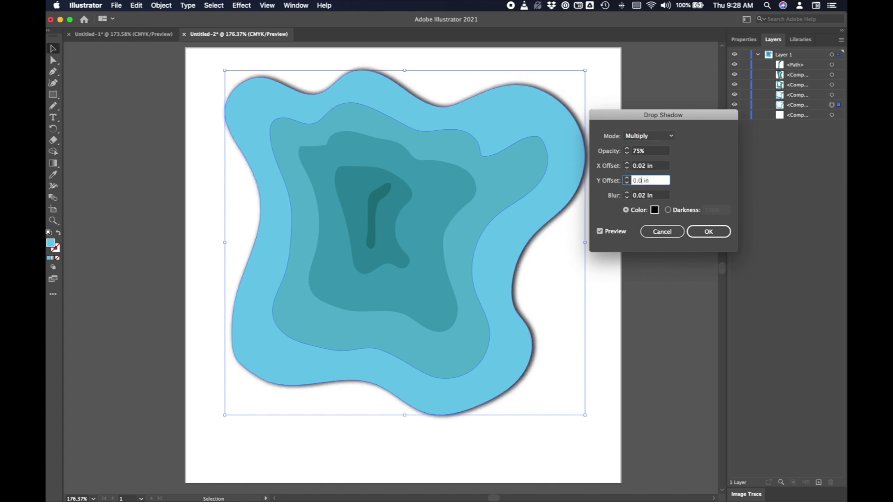
type("0.02")
left_click(640, 196)
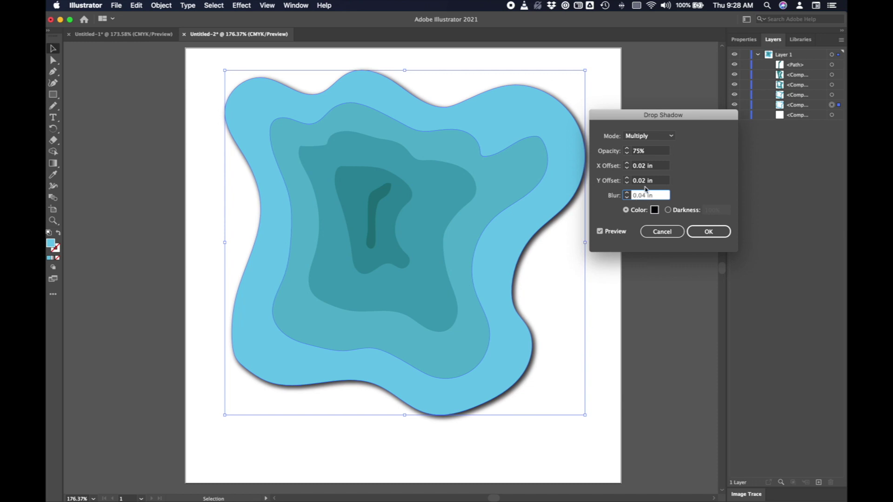
left_click(645, 182)
left_click(644, 195)
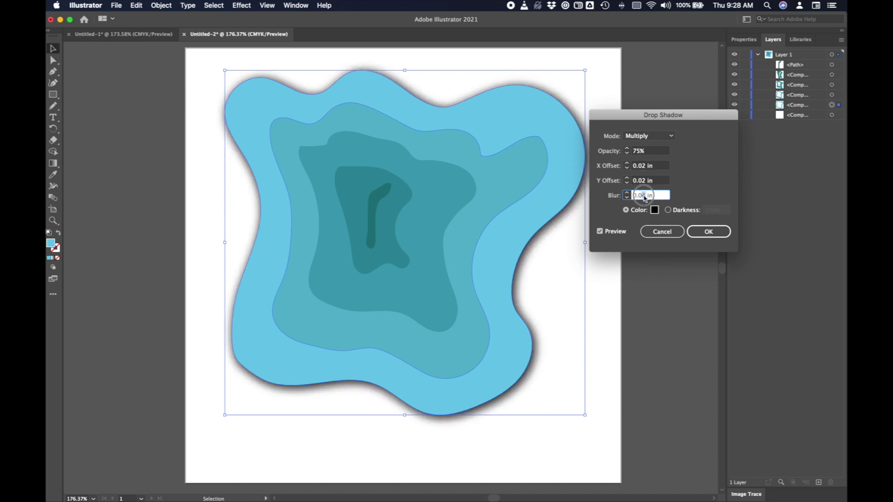
type("3")
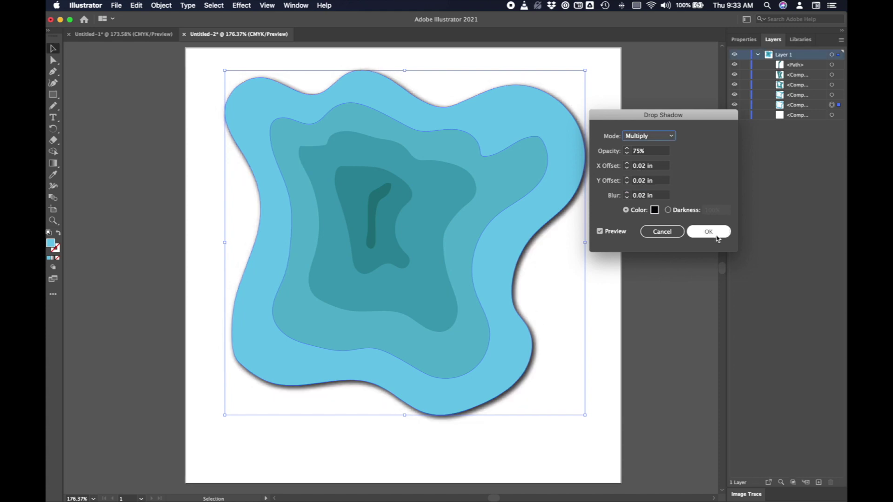
Step: Confirm the outer blob's shadow and give the second blob the same drop shadow
left_click(715, 236)
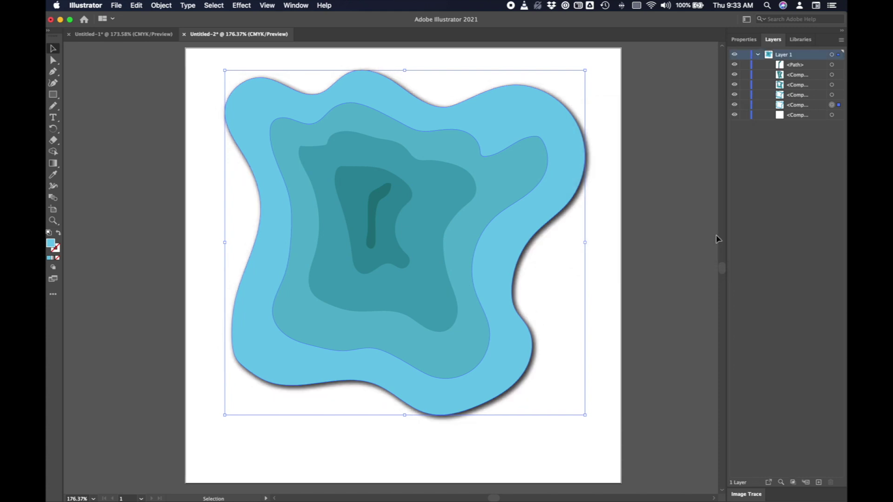
left_click(296, 134)
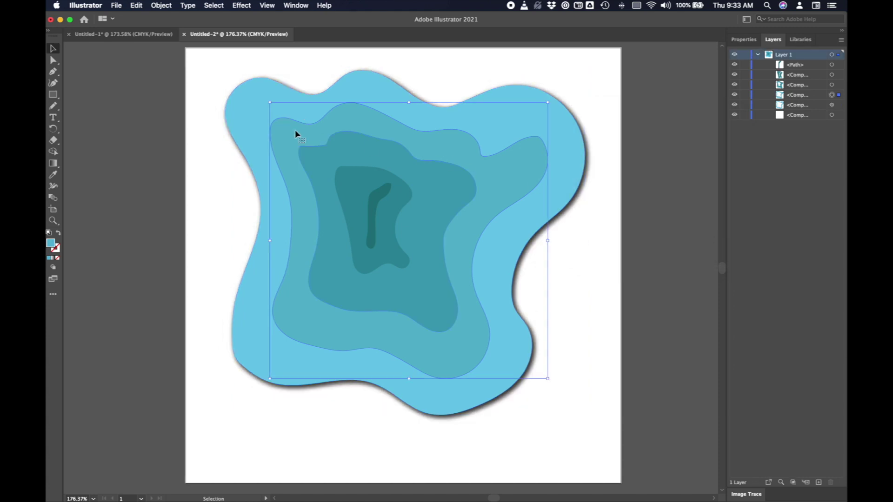
left_click(242, 5)
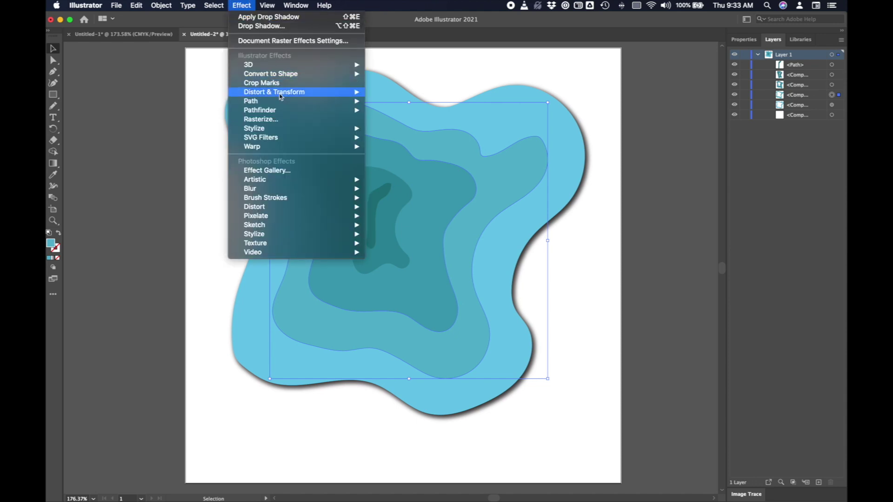
mouse_move(285, 132)
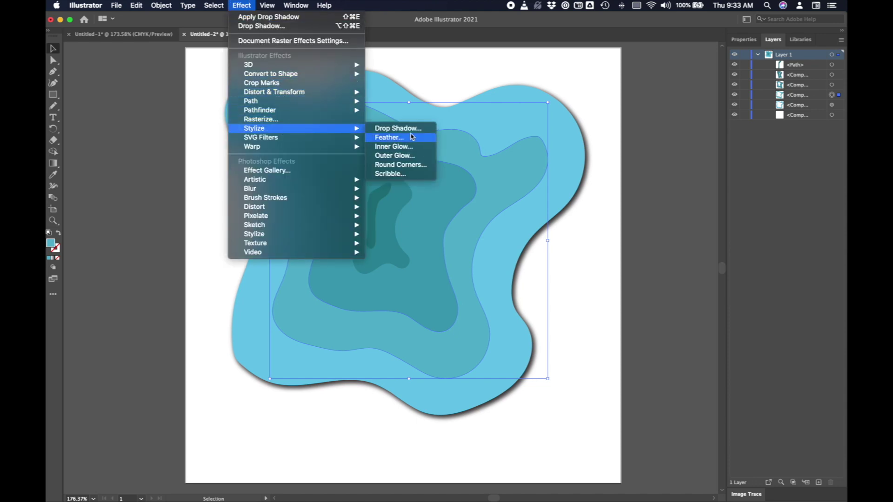
left_click(408, 130)
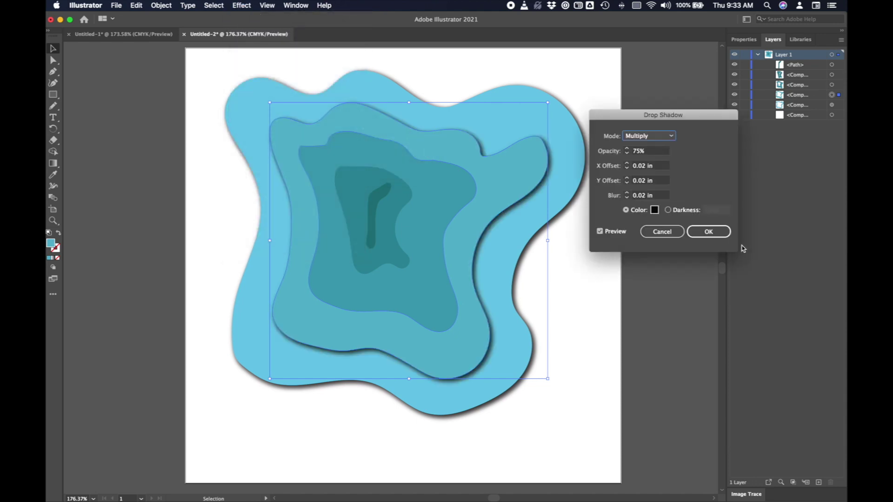
left_click(711, 233)
Step: Add the matching 75% Multiply, 0.02 in drop shadow to the third and innermost blobs
left_click(315, 160)
left_click(235, 5)
mouse_move(278, 129)
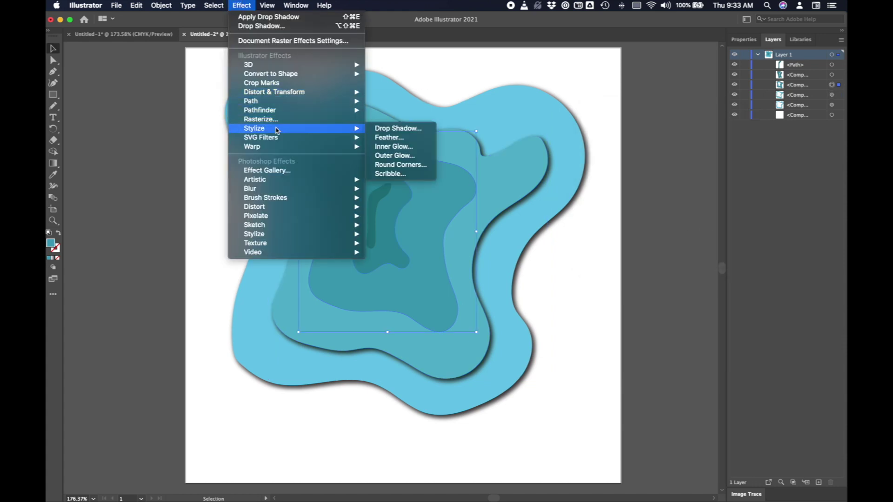
left_click(380, 128)
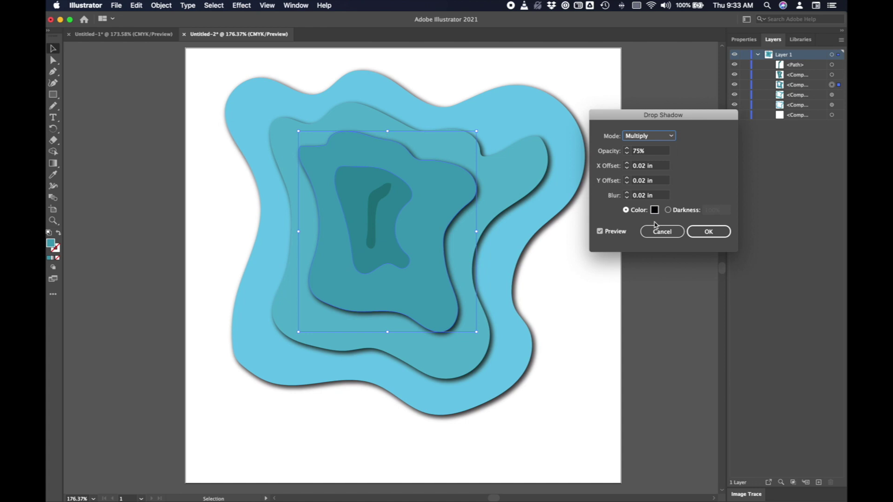
left_click(712, 232)
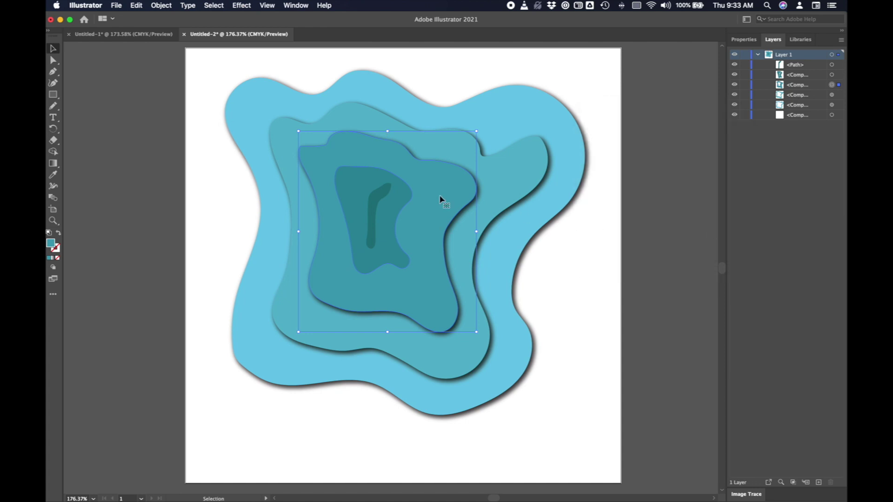
left_click(356, 193)
left_click(241, 5)
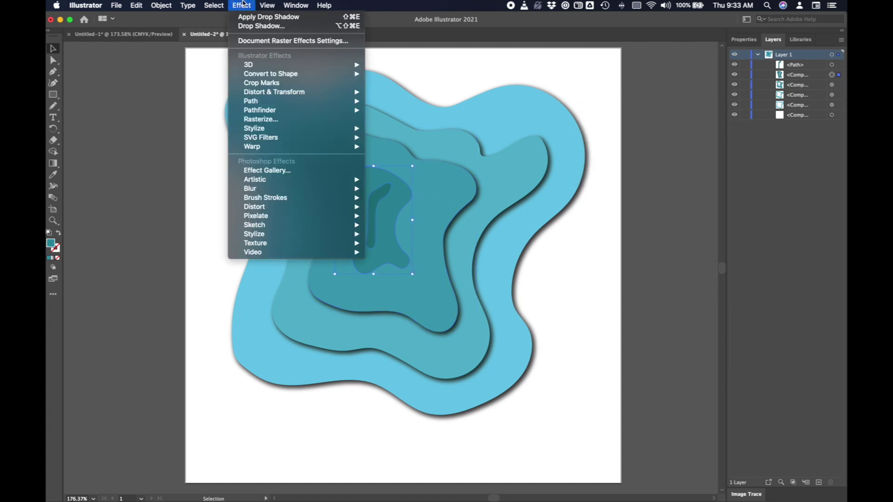
mouse_move(269, 129)
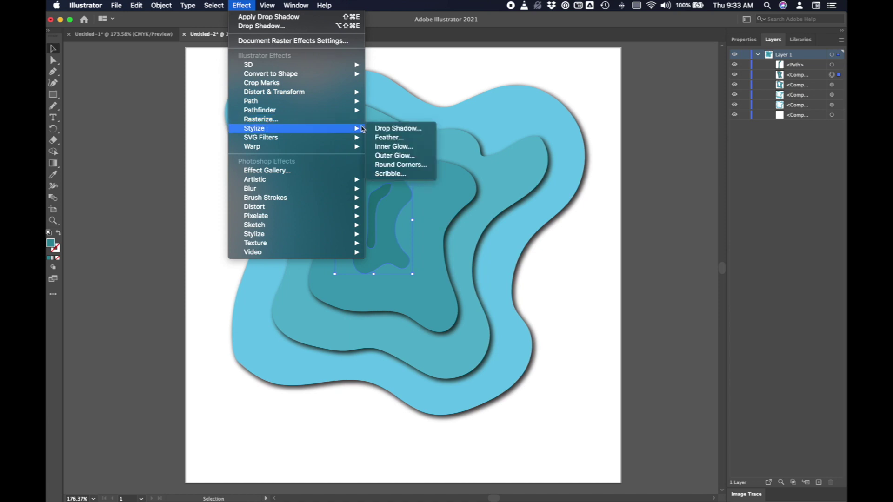
left_click(386, 129)
left_click(707, 232)
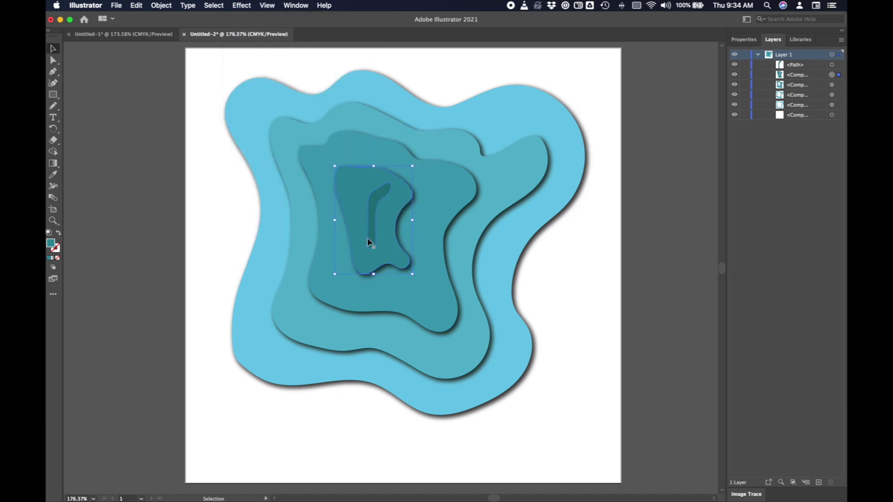
left_click(588, 259)
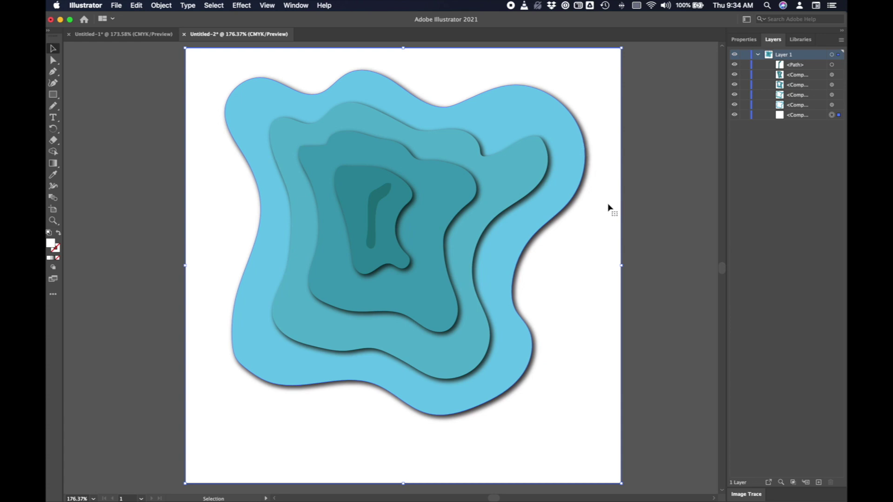
Step: Expand Layer 1 and drag the bottom white shape to the top of the stack
left_click(668, 199)
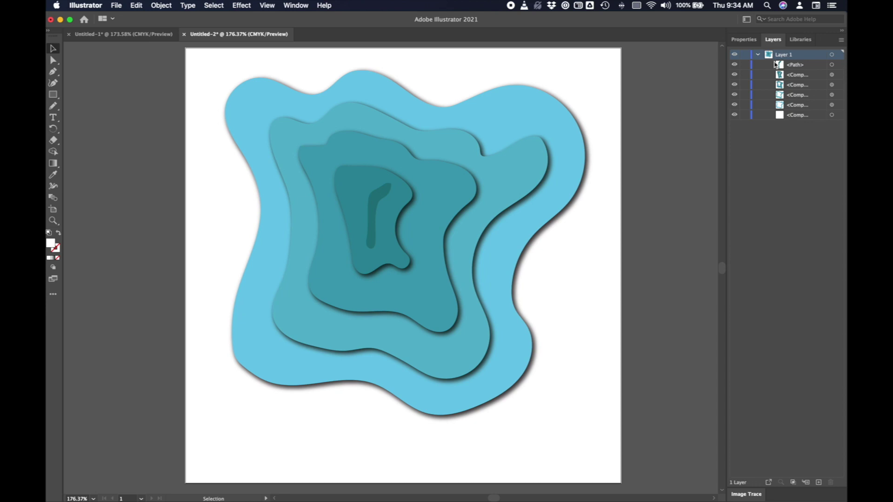
left_click(759, 55)
left_click(745, 41)
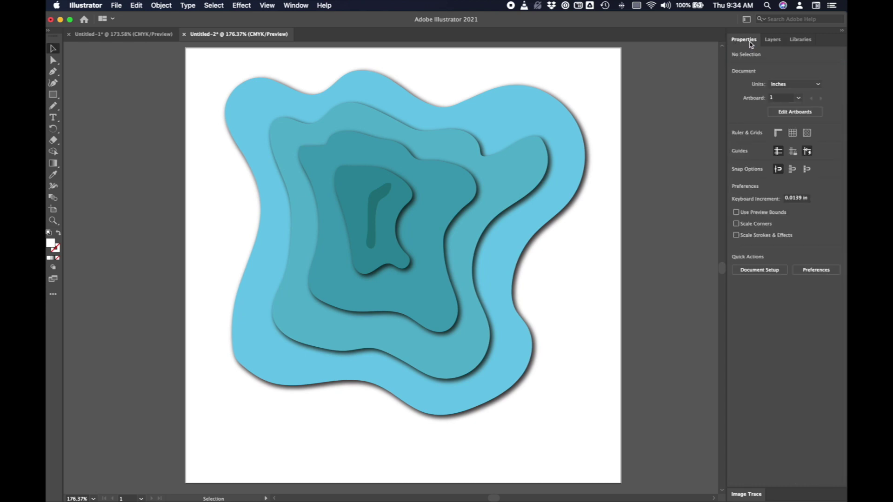
left_click(772, 41)
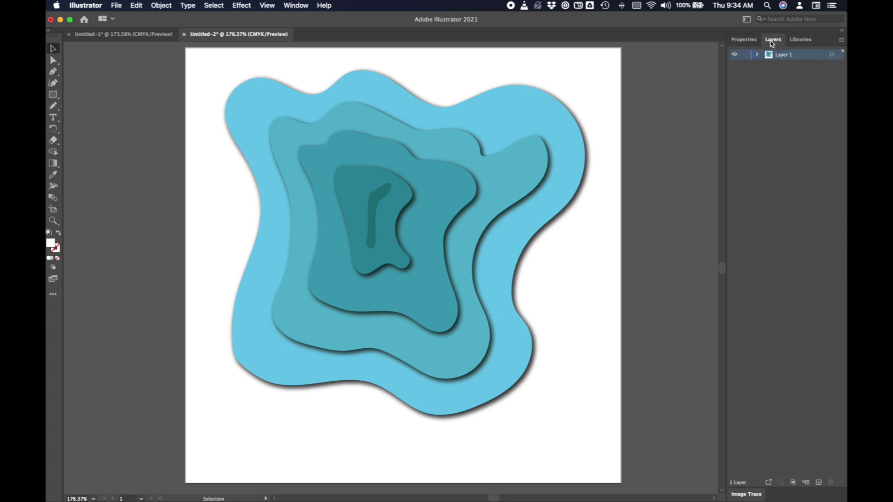
left_click(759, 55)
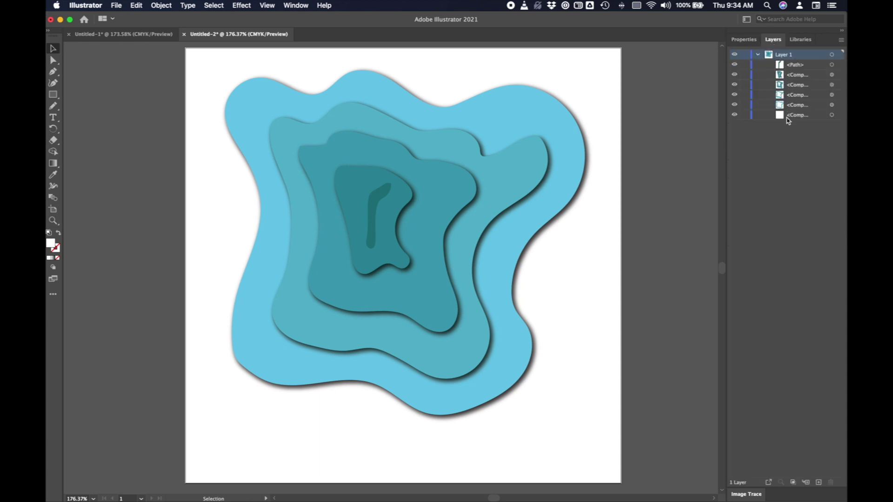
left_click_drag(791, 115, 785, 62)
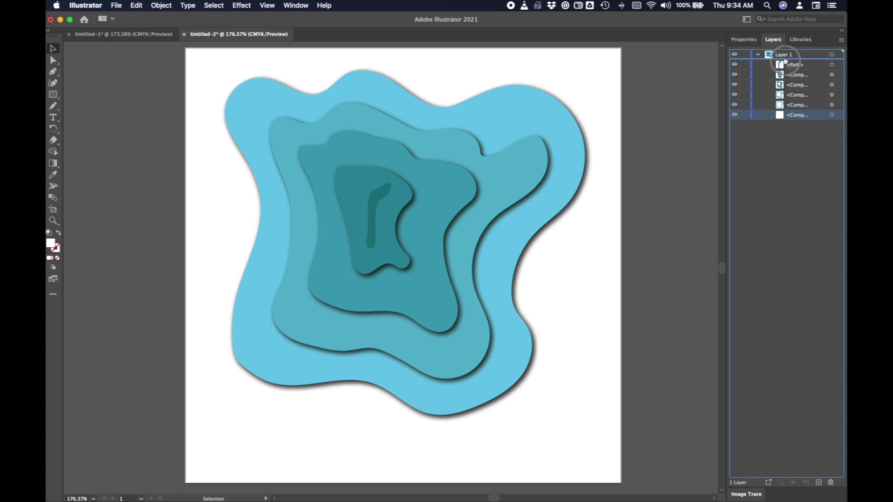
left_click_drag(785, 61, 788, 66)
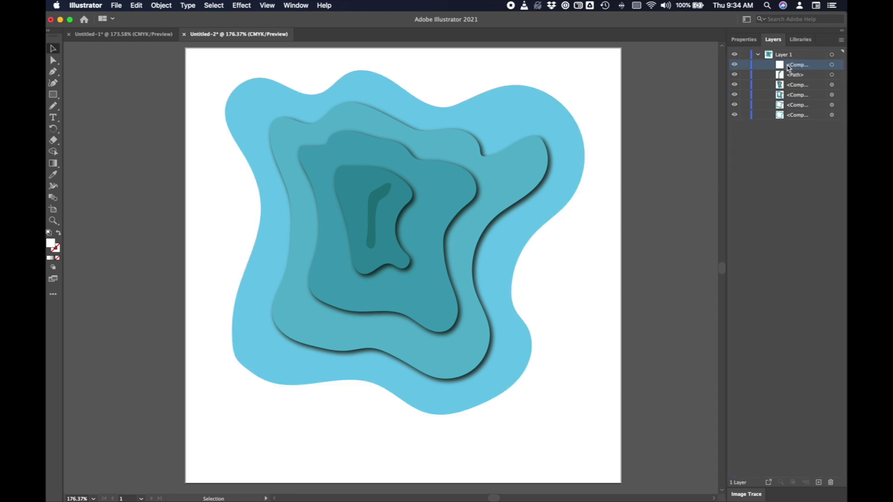
Step: Move each next bottom shape up to second, third and fourth place
left_click(794, 118)
left_click_drag(794, 120, 790, 71)
left_click(792, 116)
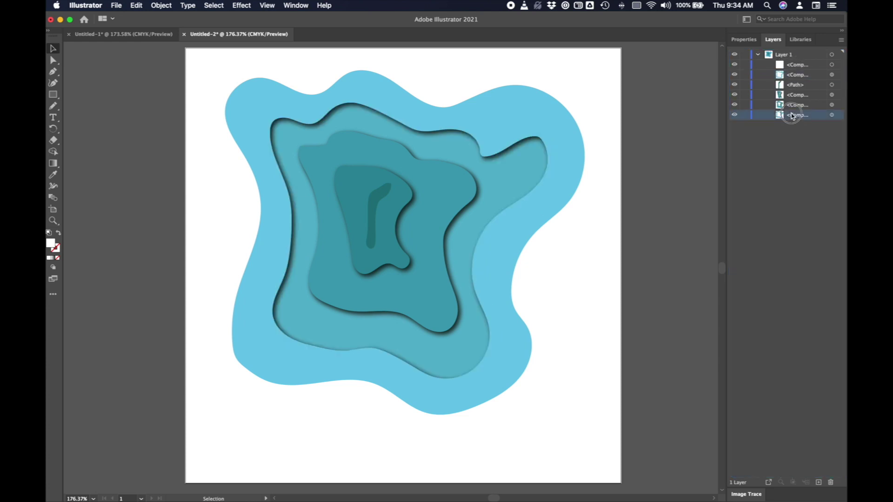
left_click_drag(792, 116, 791, 83)
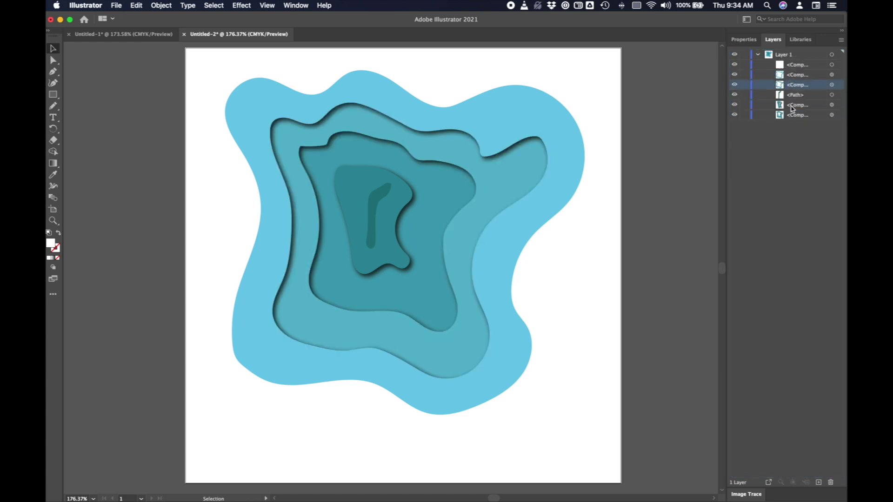
mouse_move(792, 115)
left_mouse_down()
mouse_move(790, 89)
mouse_move(795, 116)
mouse_move(790, 103)
left_mouse_up()
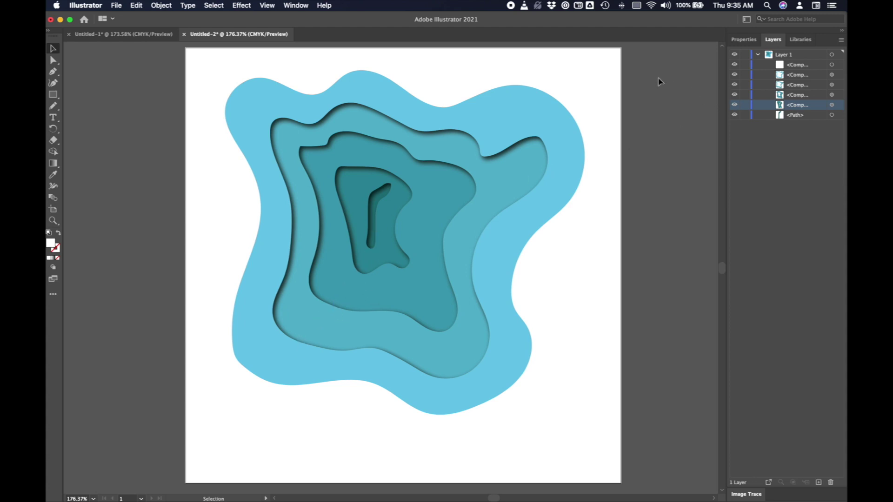
Step: Give the white artboard-sized cut-out shape the same 75% Multiply drop shadow
left_click(608, 74)
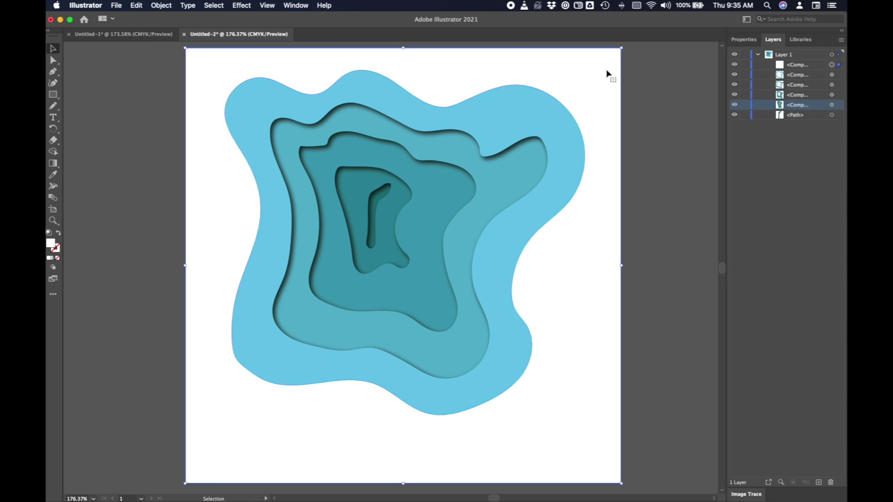
left_click(245, 5)
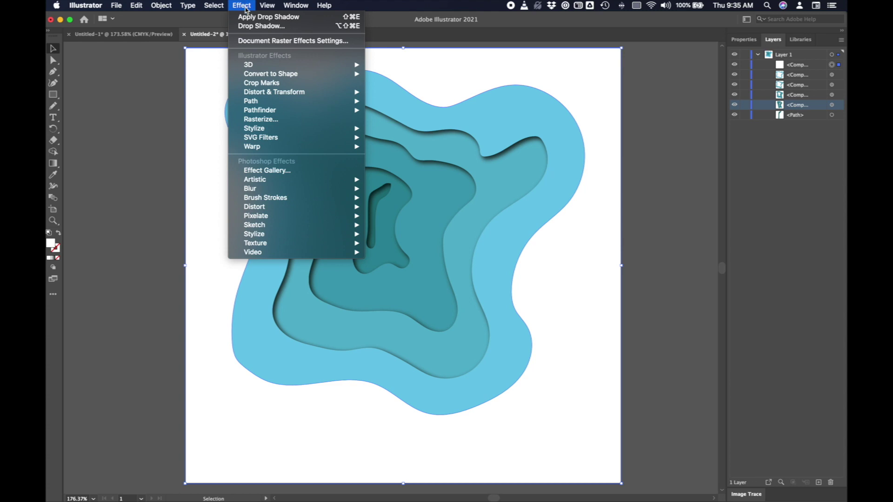
mouse_move(253, 130)
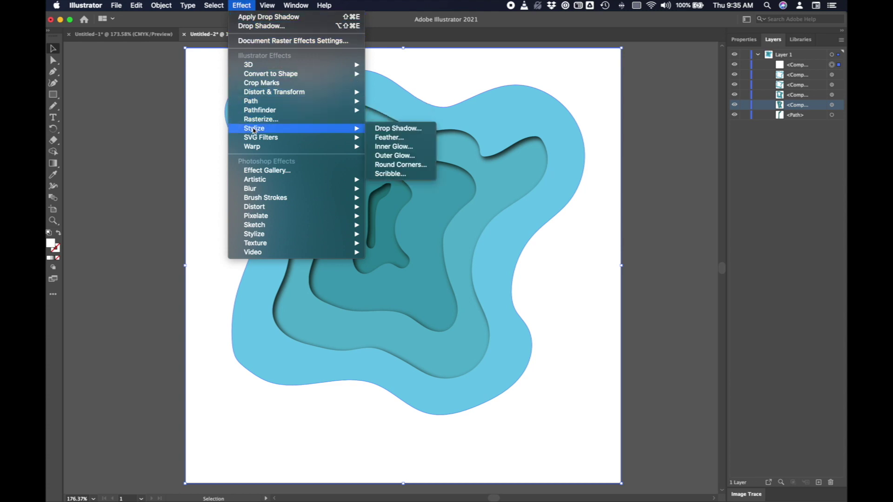
left_click(377, 131)
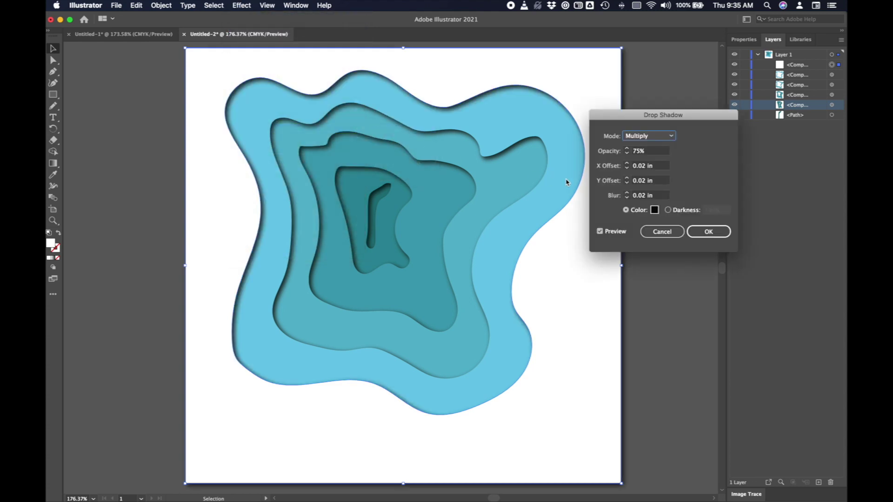
left_click(702, 233)
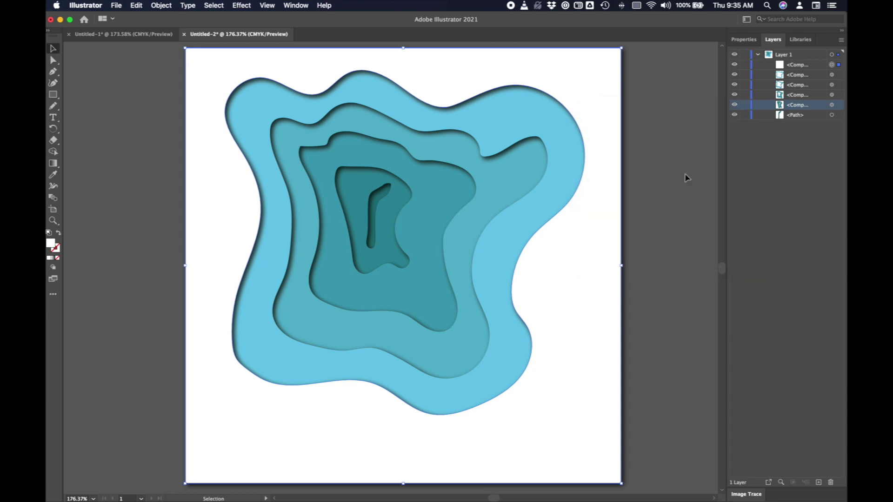
left_click(671, 134)
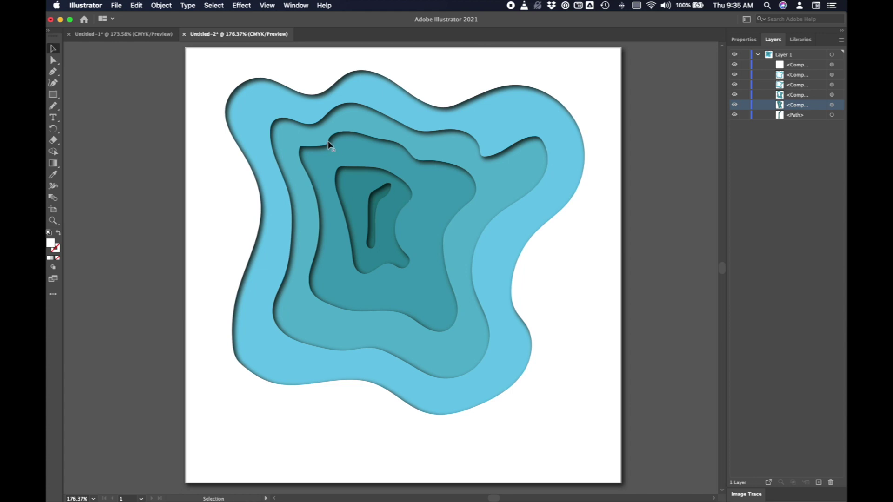
key("ctrl+Up")
left_click(306, 229)
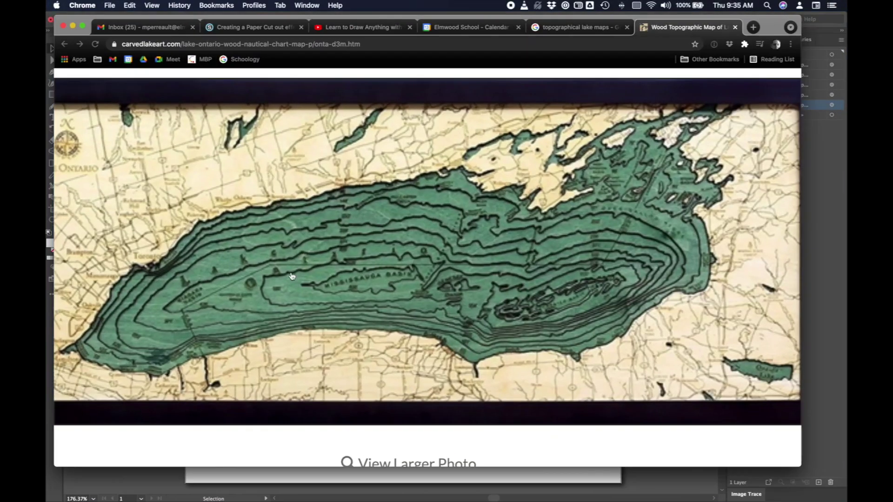
key("ctrl+Up")
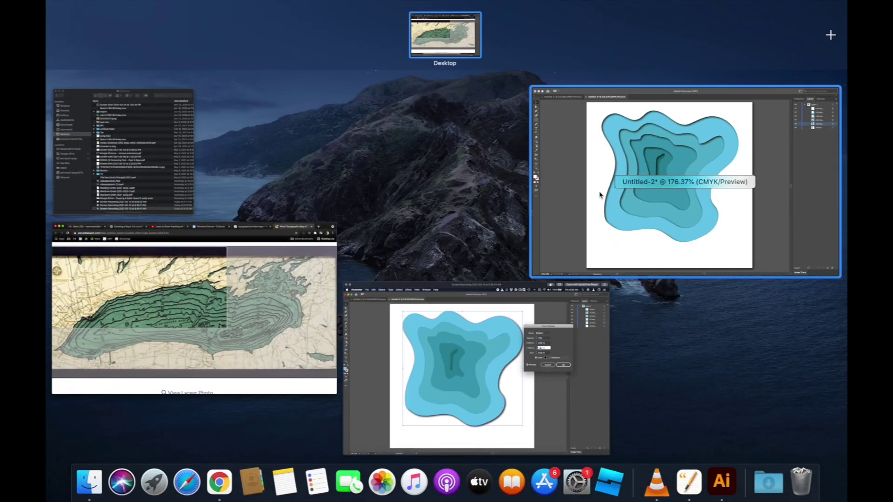
left_click(602, 194)
left_click(151, 35)
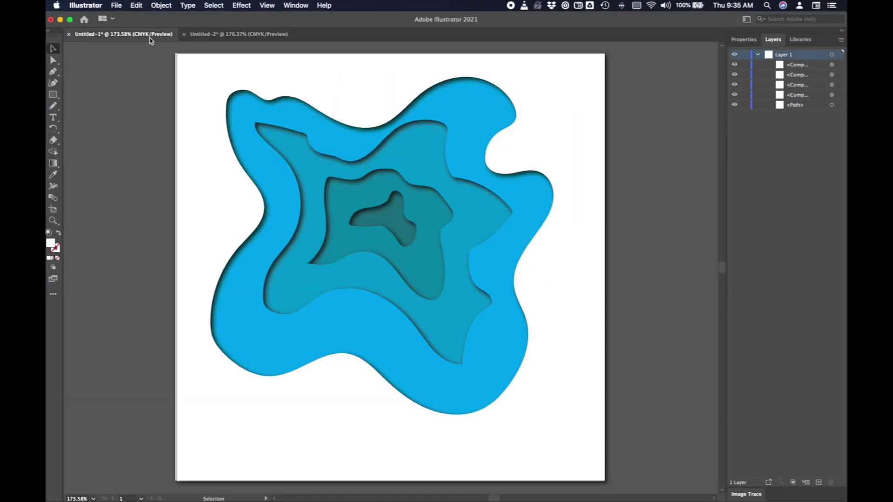
left_click(227, 34)
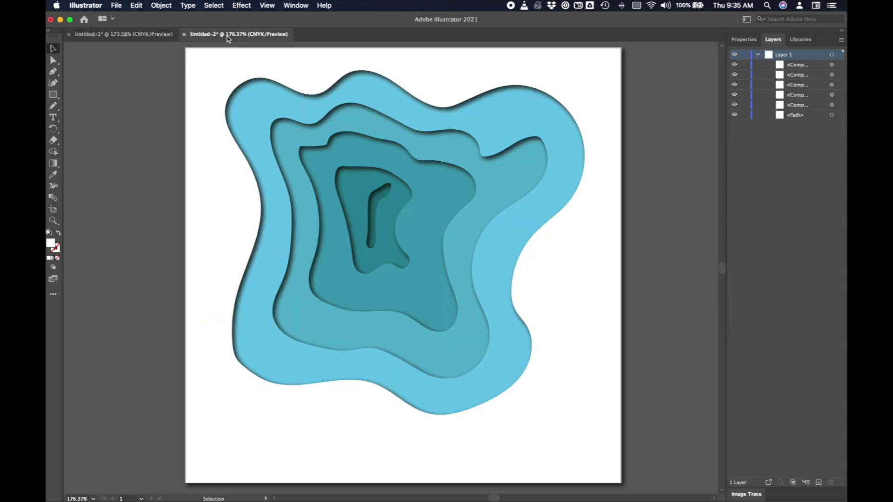